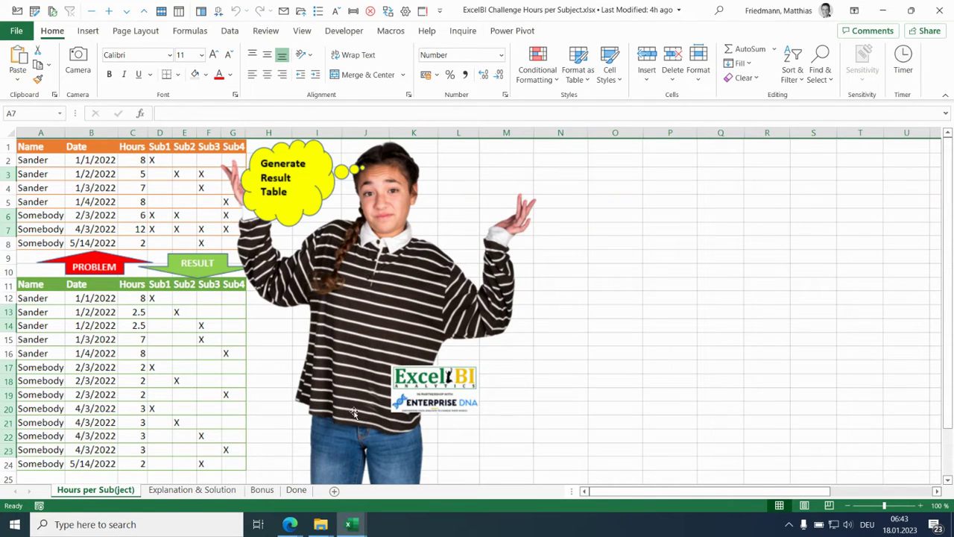
- On the Explanation & Solution sheet, compare the problem rows marked for several subjects with their split result rows, and view the hidden solution code
{"action": "left_click", "coordinate": [177, 490]}
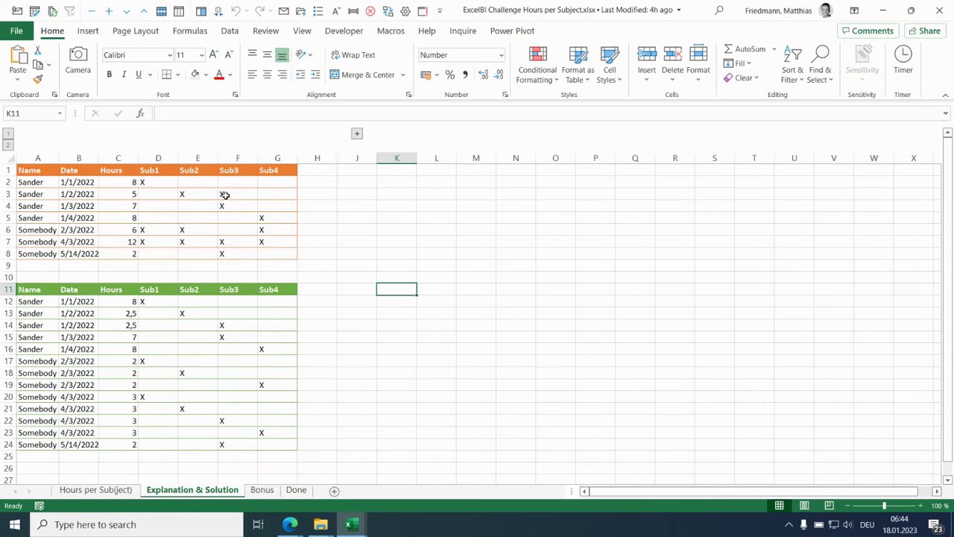
{"action": "left_click", "coordinate": [44, 194]}
{"action": "left_click_drag", "start_coordinate": [67, 194], "coordinate": [262, 195]}
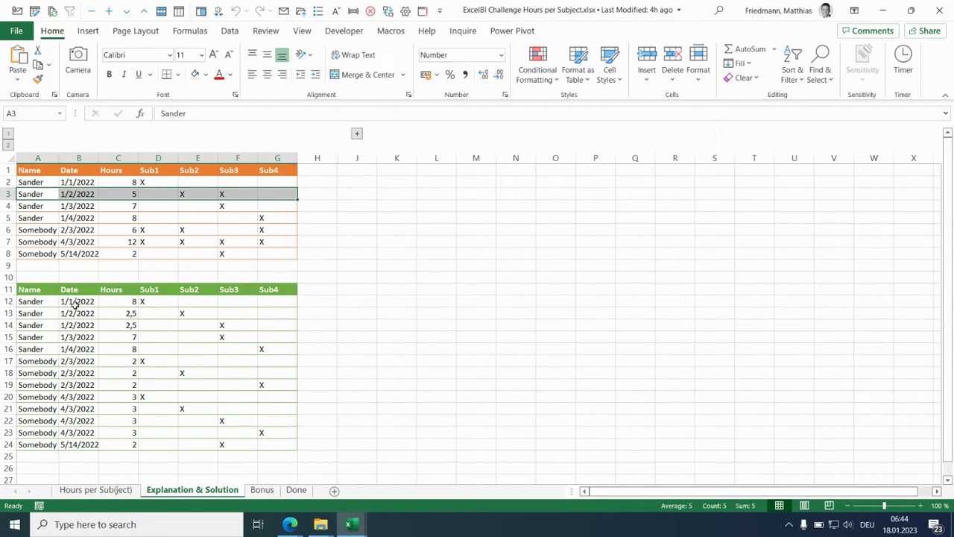
{"action": "left_click", "coordinate": [50, 314]}
{"action": "left_click_drag", "start_coordinate": [50, 318], "coordinate": [262, 323]}
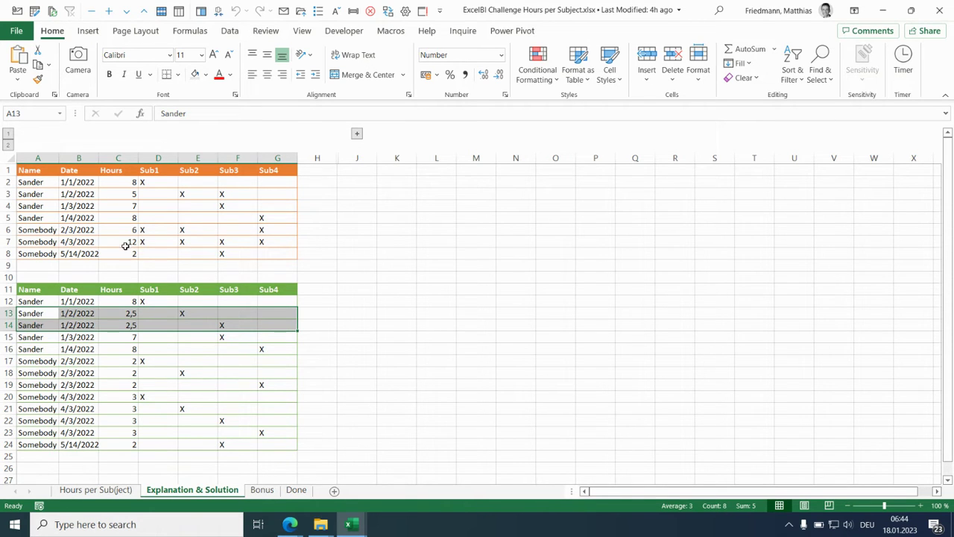
{"action": "left_click_drag", "start_coordinate": [31, 229], "coordinate": [266, 229]}
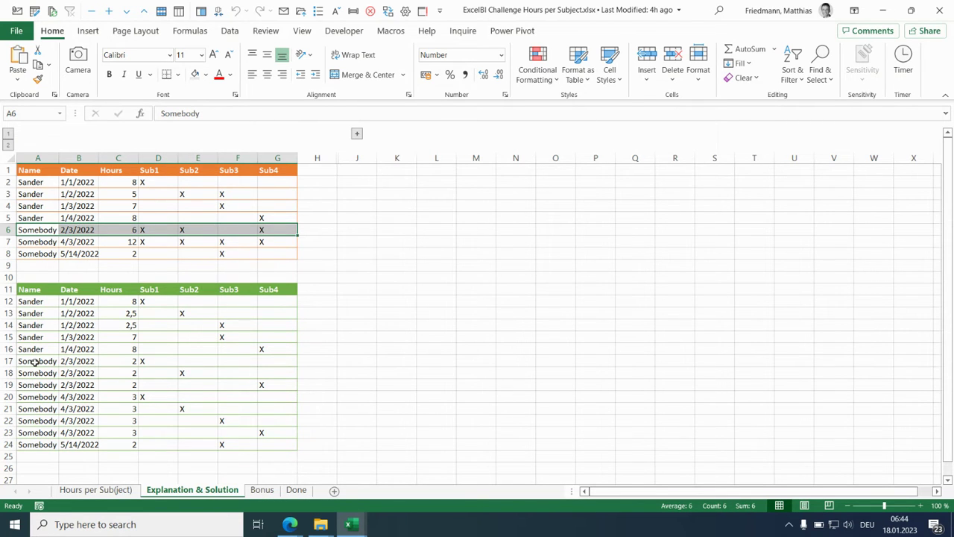
{"action": "left_click_drag", "start_coordinate": [31, 364], "coordinate": [263, 386]}
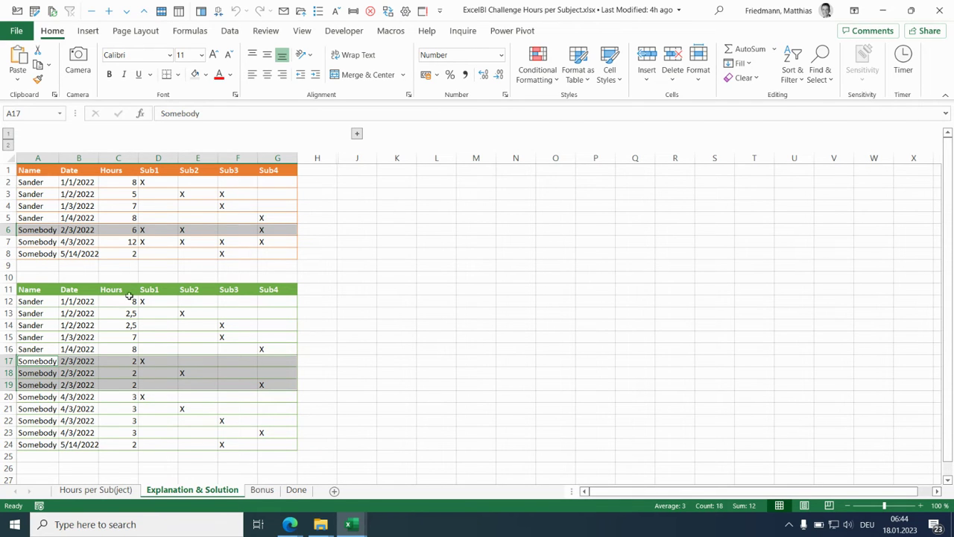
{"action": "left_click", "coordinate": [38, 243]}
{"action": "left_click_drag", "start_coordinate": [37, 241], "coordinate": [260, 241]}
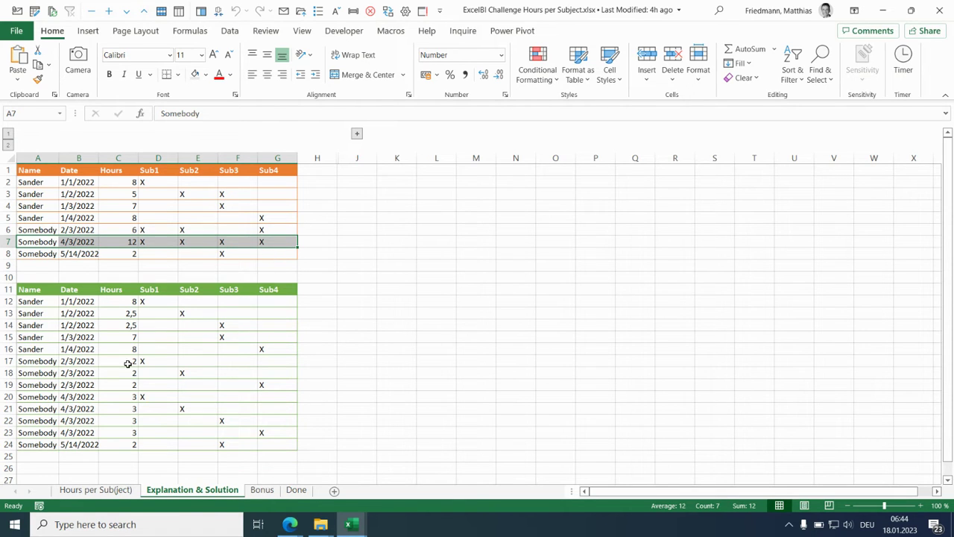
{"action": "left_click_drag", "start_coordinate": [37, 395], "coordinate": [263, 432]}
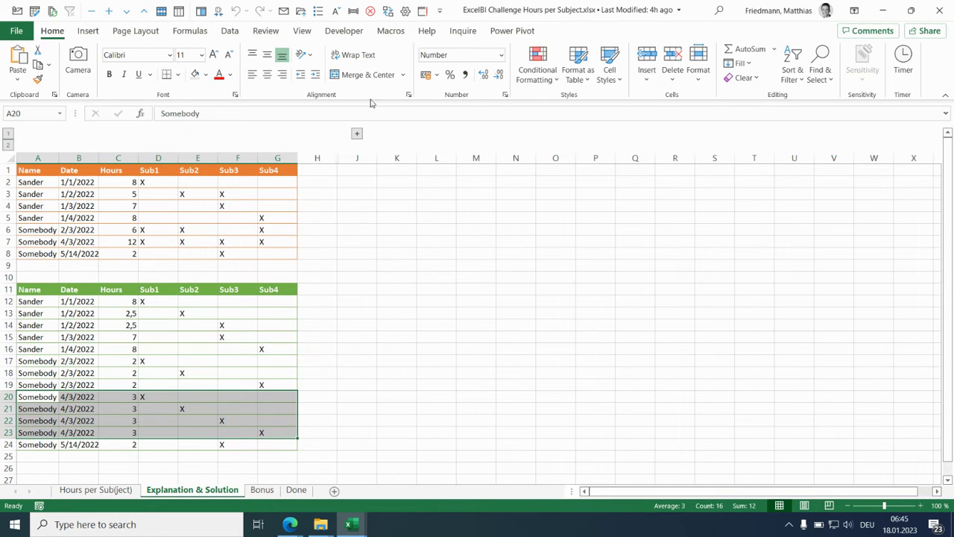
{"action": "left_click", "coordinate": [357, 135]}
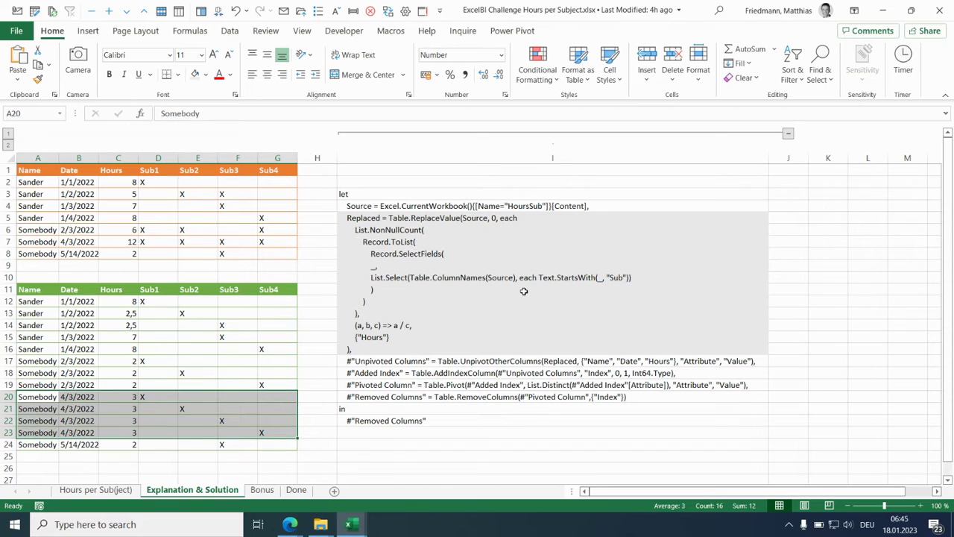
{"action": "left_click", "coordinate": [788, 133]}
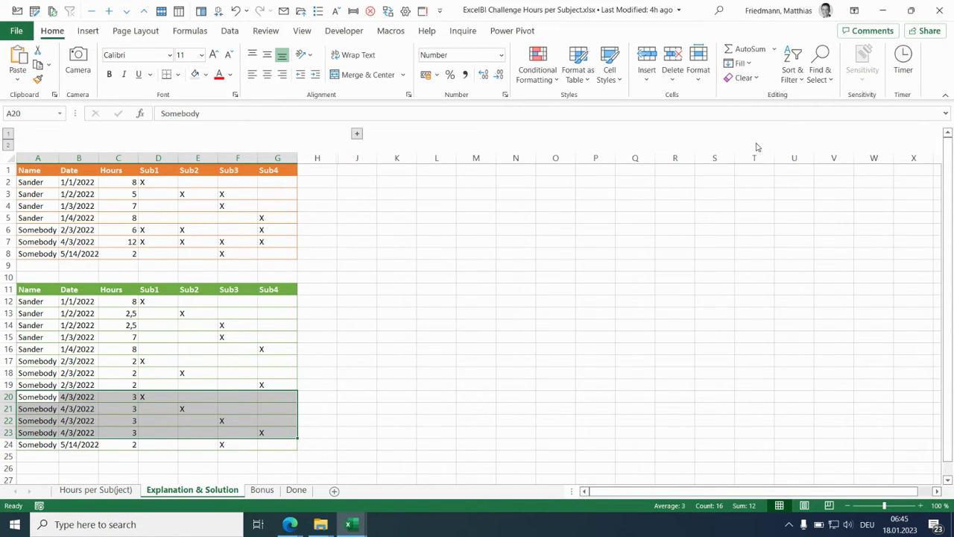
- Convert the problem data in A1:G8 into a table with headers
{"action": "left_click", "coordinate": [44, 170]}
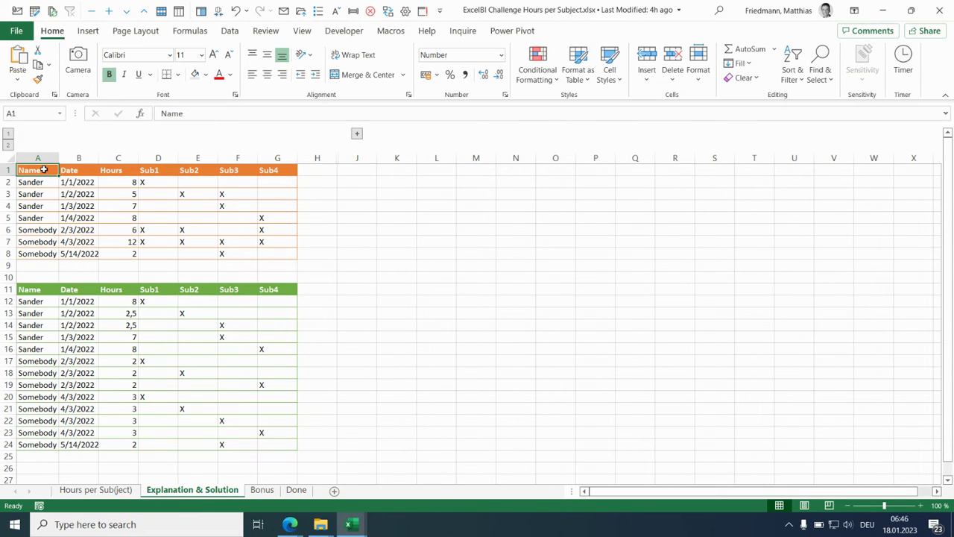
{"action": "key", "text": "ctrl+t"}
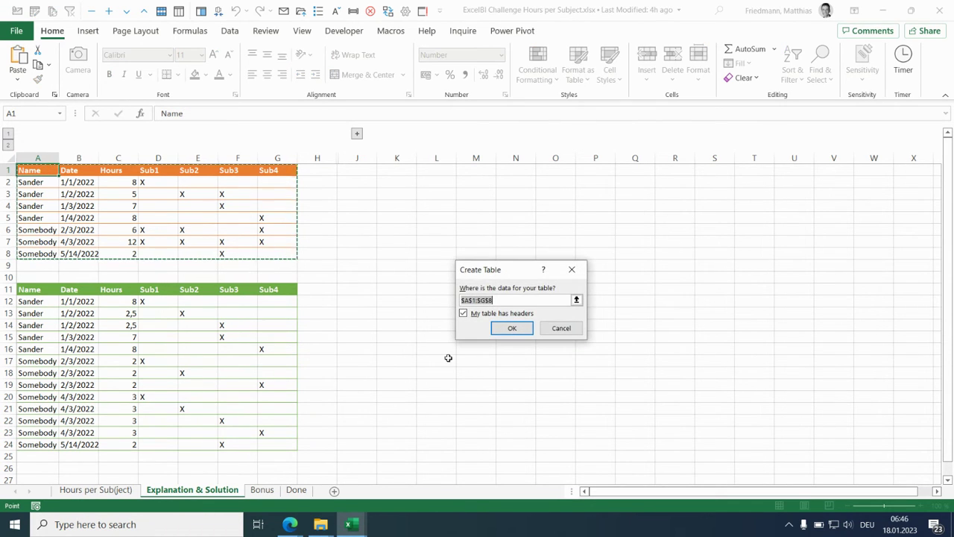
{"action": "left_click", "coordinate": [511, 328]}
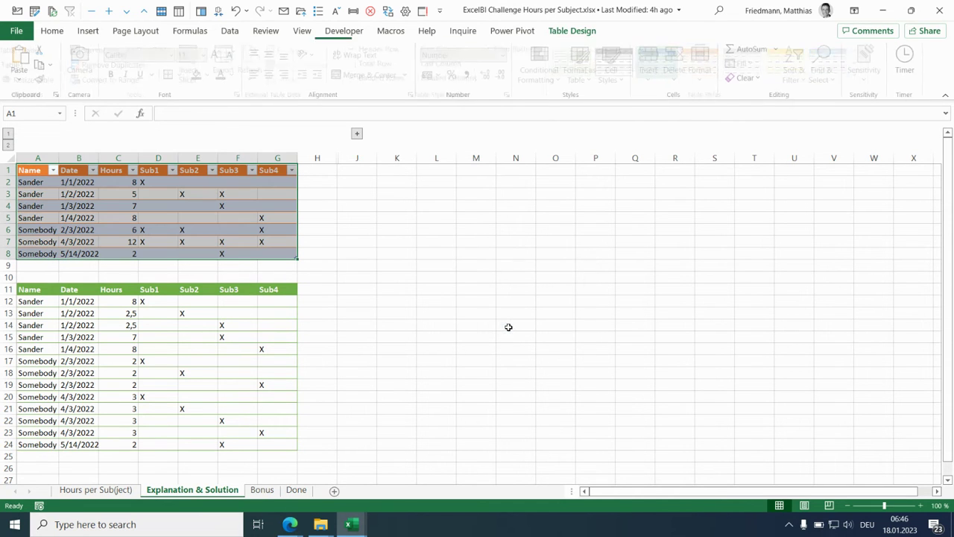
- Rename the new table HoursSub and give it the plain table style without coloured banding
{"action": "left_click", "coordinate": [18, 65]}
{"action": "double_click", "coordinate": [18, 64]}
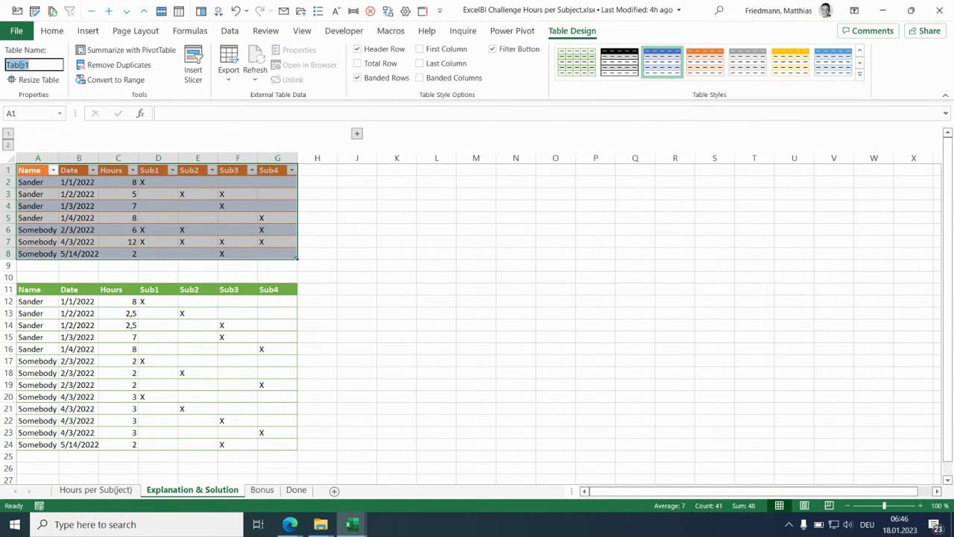
{"action": "type", "text": "Okur"}
{"action": "key", "text": "BackSpace"}
{"action": "type", "text": "oursSub"}
{"action": "key", "text": "Return"}
{"action": "left_click", "coordinate": [860, 50]}
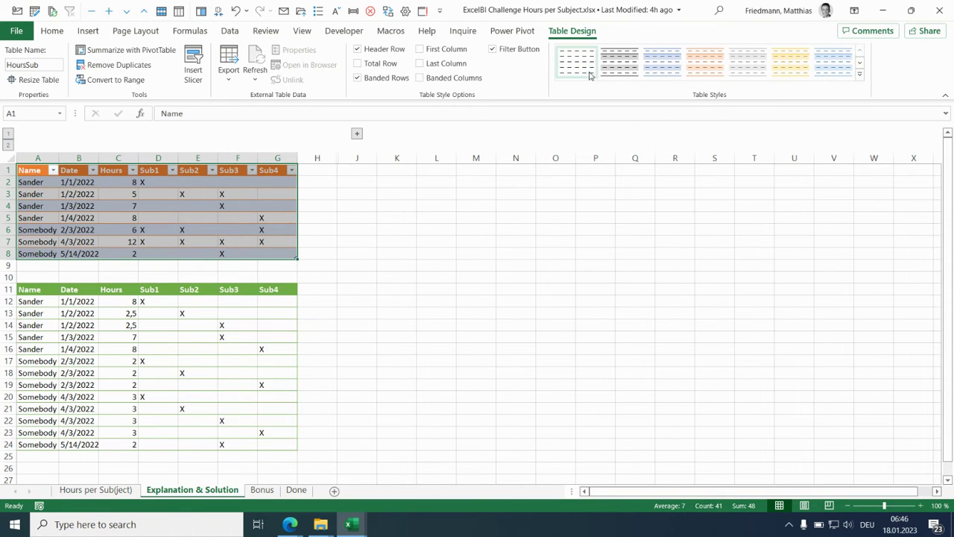
{"action": "left_click", "coordinate": [588, 69]}
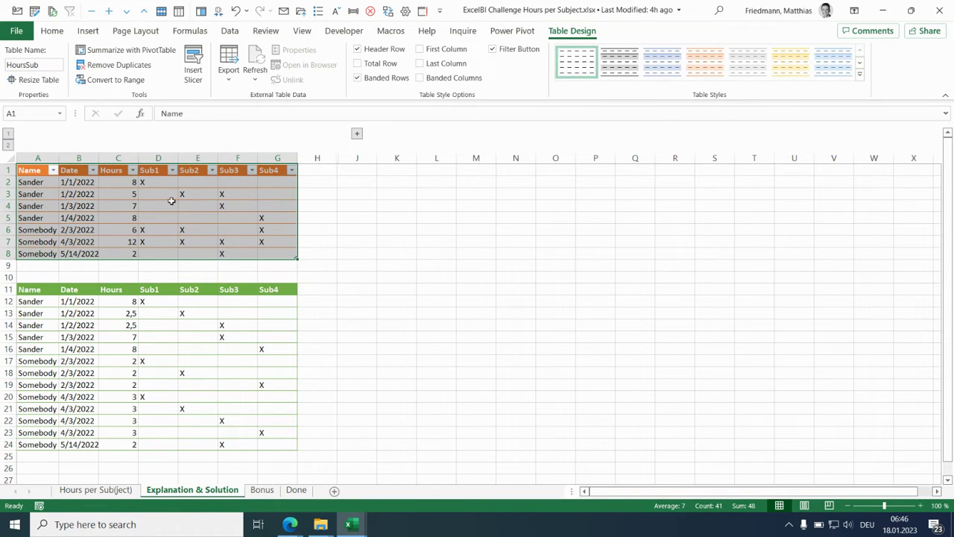
- Load the HoursSub table into Power Query and unpivot all columns other than Name, Date and Hours
{"action": "left_click", "coordinate": [230, 30]}
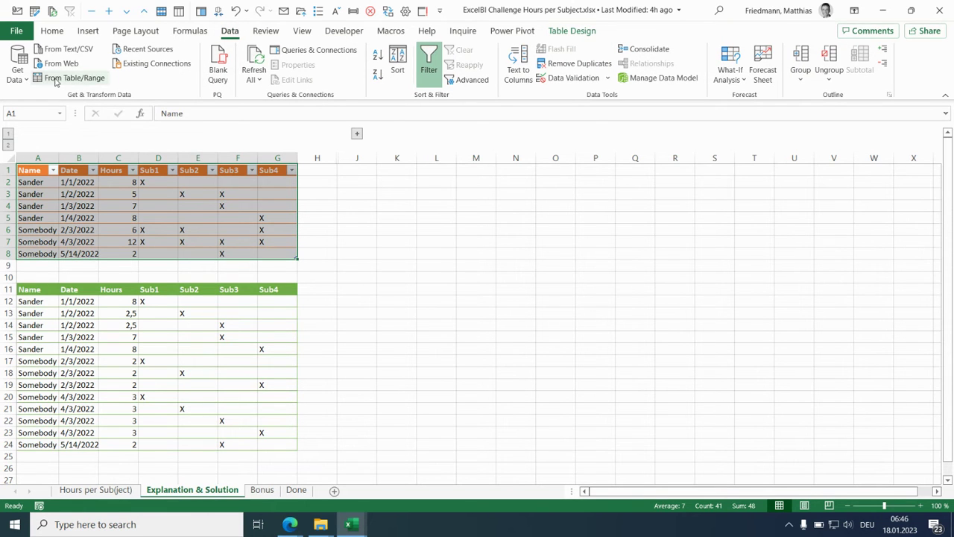
{"action": "left_click", "coordinate": [105, 79]}
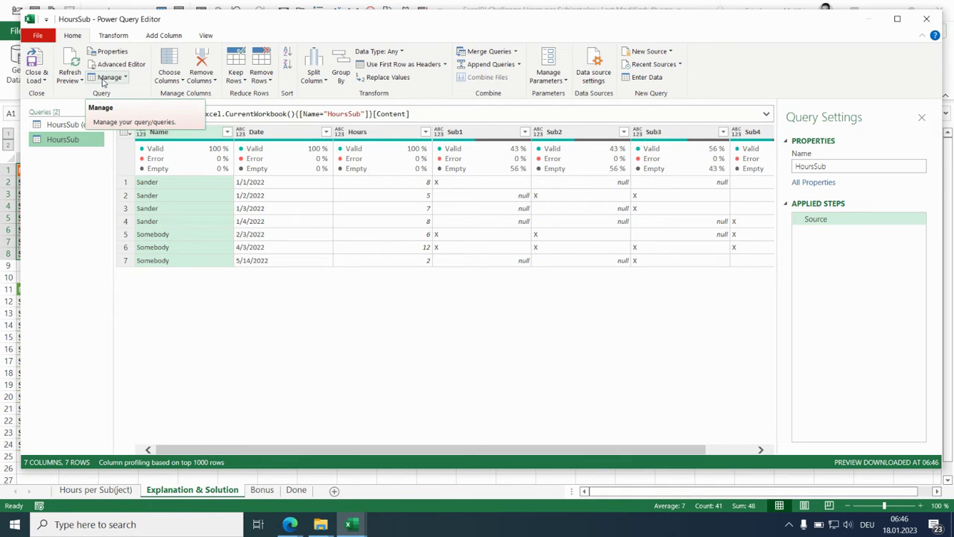
{"action": "left_click", "coordinate": [114, 36]}
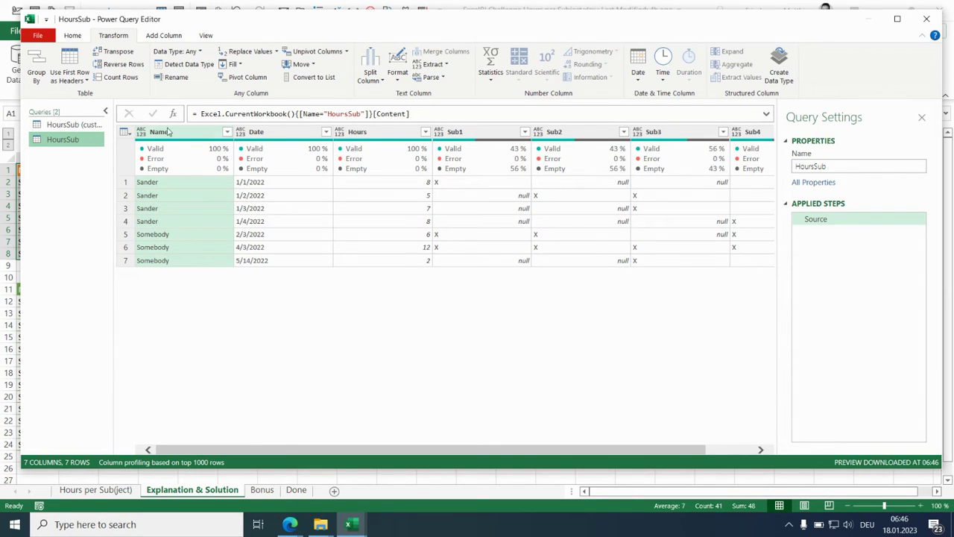
{"action": "left_click", "coordinate": [379, 136], "text": "shift"}
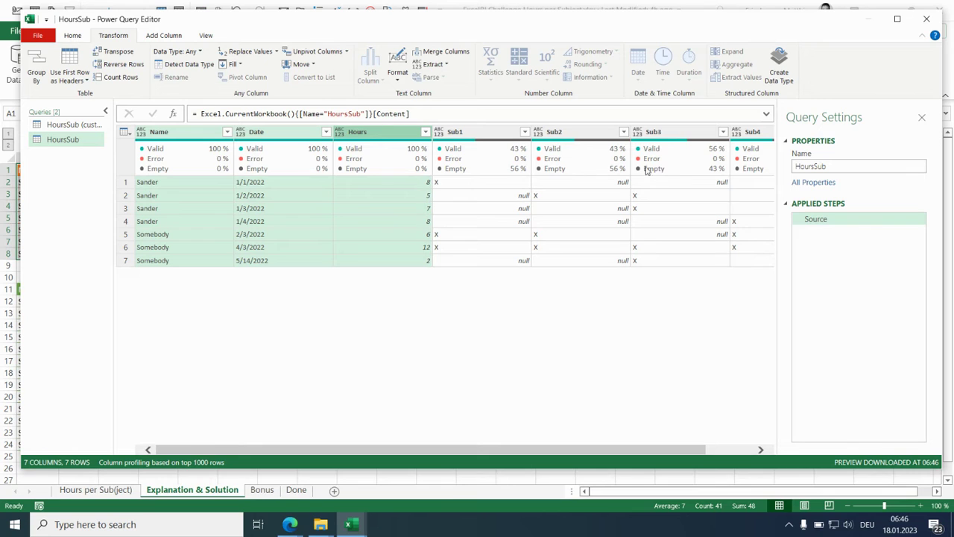
{"action": "left_click", "coordinate": [345, 52]}
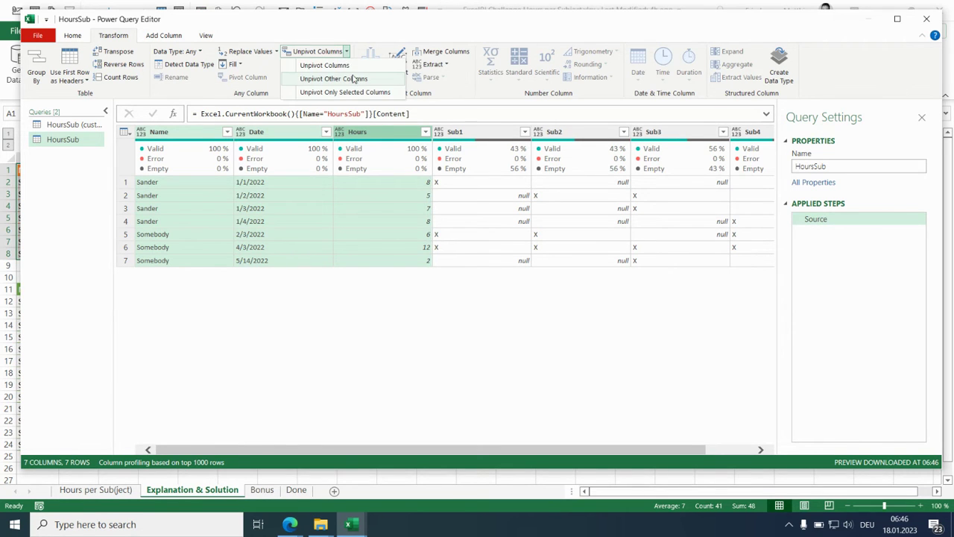
{"action": "left_click", "coordinate": [378, 81]}
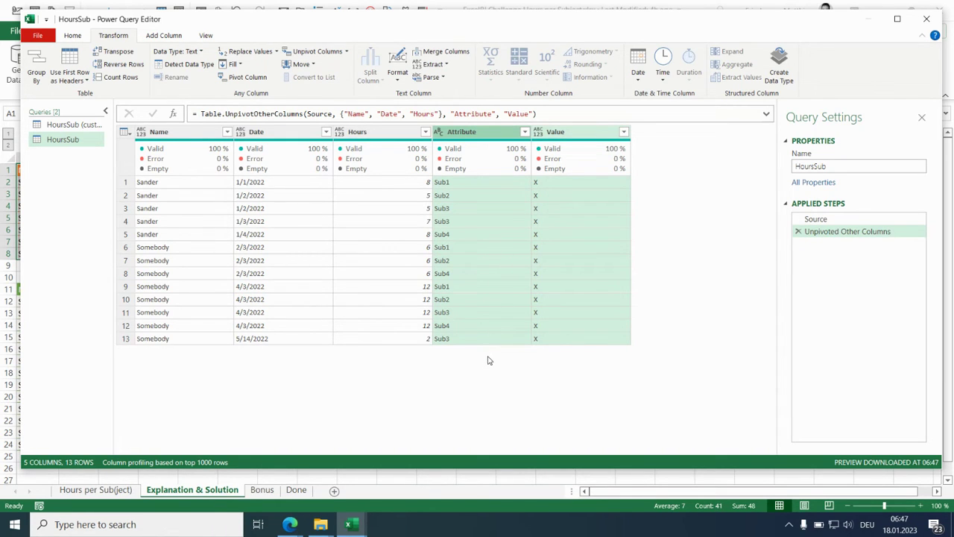
- Set up a grouping by Name and Date with the Count Rows aggregation plus a column named hours holding the Min of Hours
{"action": "left_click", "coordinate": [173, 134]}
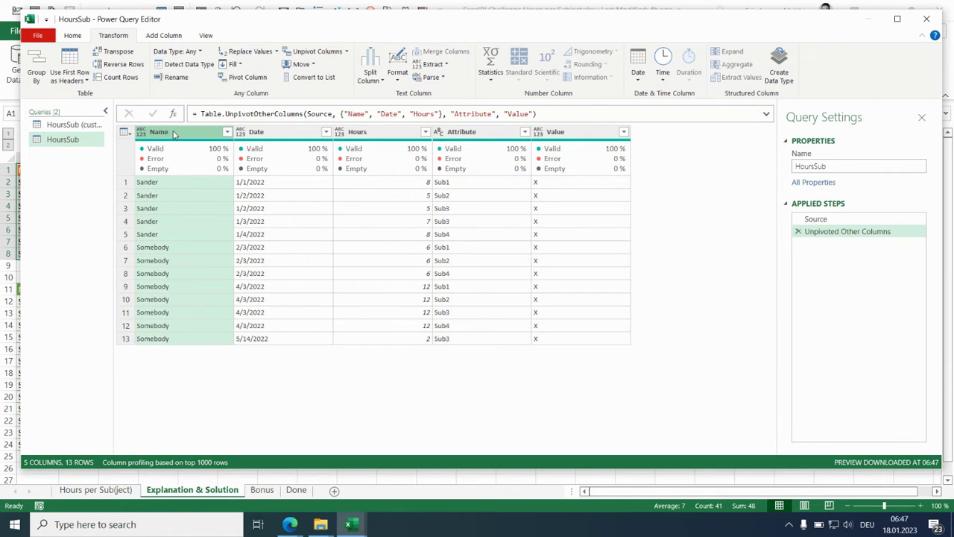
{"action": "left_click", "coordinate": [276, 136], "text": "ctrl"}
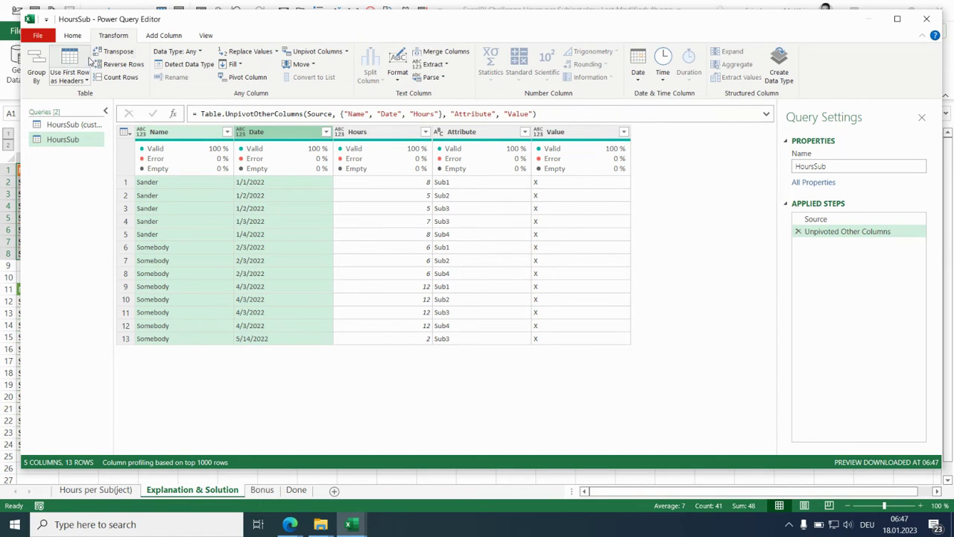
{"action": "left_click", "coordinate": [43, 69]}
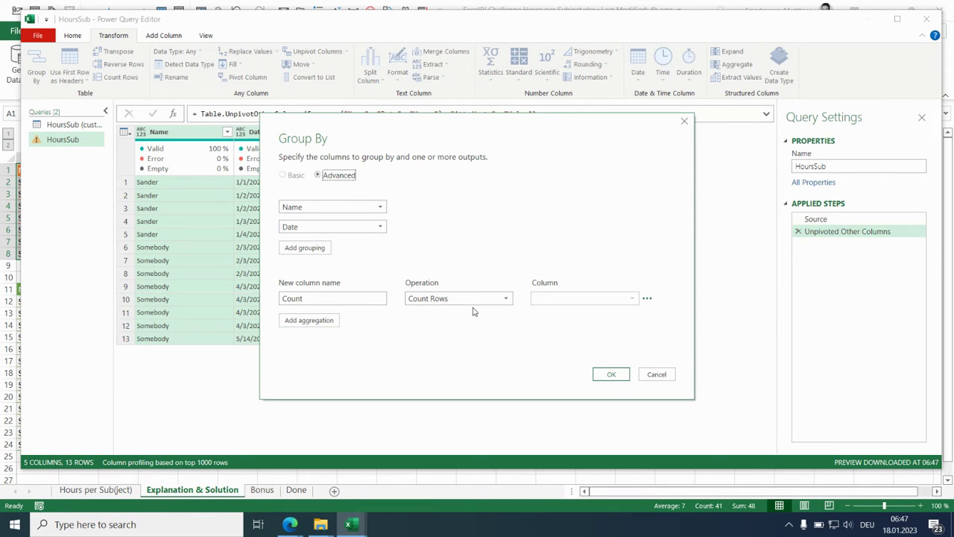
{"action": "left_click", "coordinate": [323, 320]}
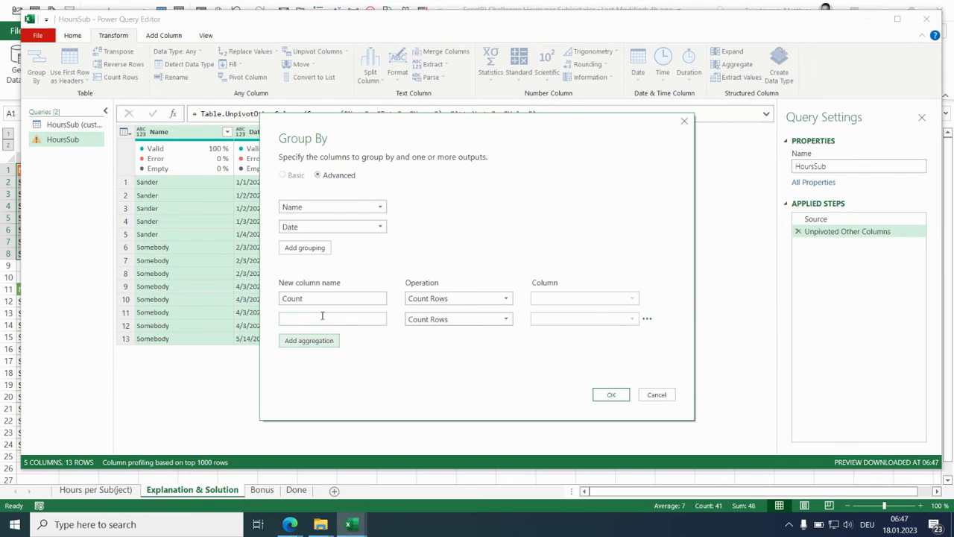
{"action": "left_click", "coordinate": [322, 319]}
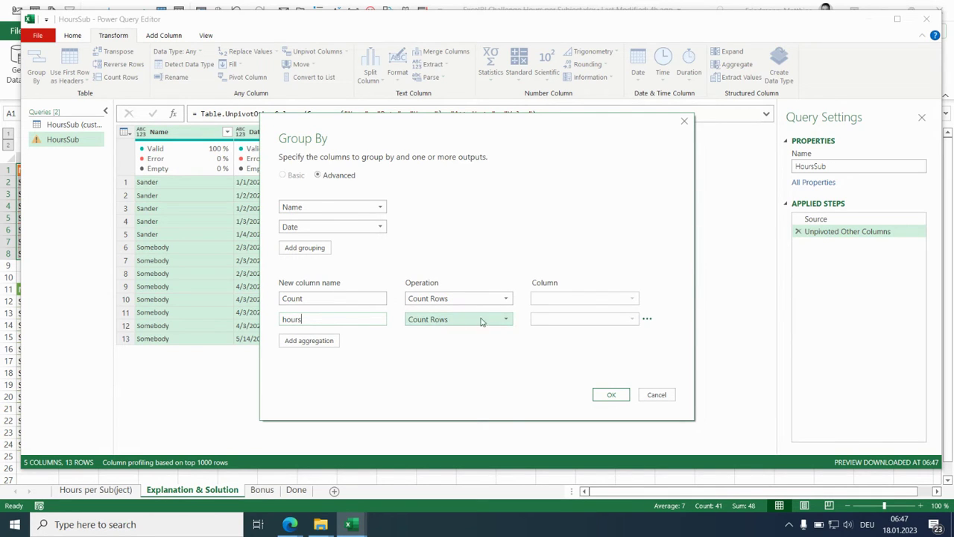
{"action": "left_click", "coordinate": [507, 319]}
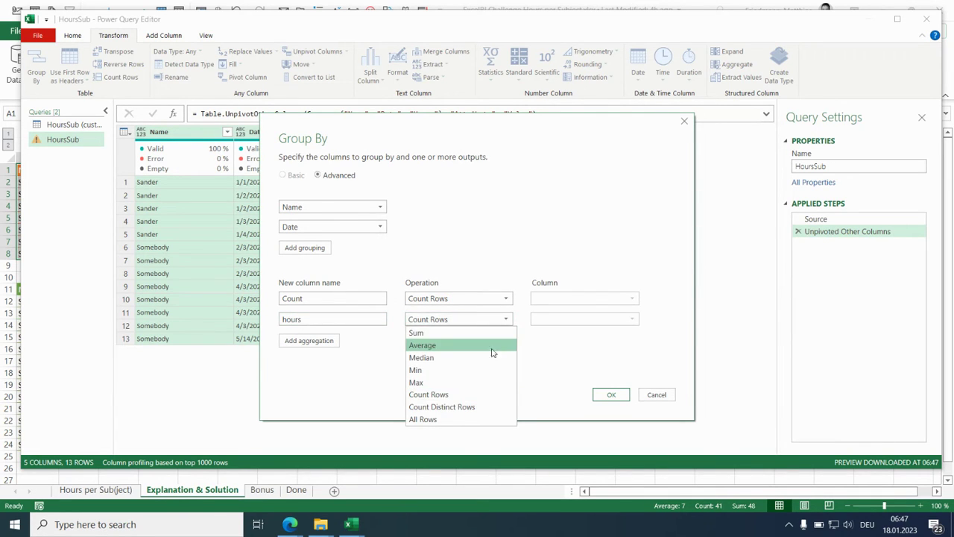
{"action": "left_click", "coordinate": [491, 371]}
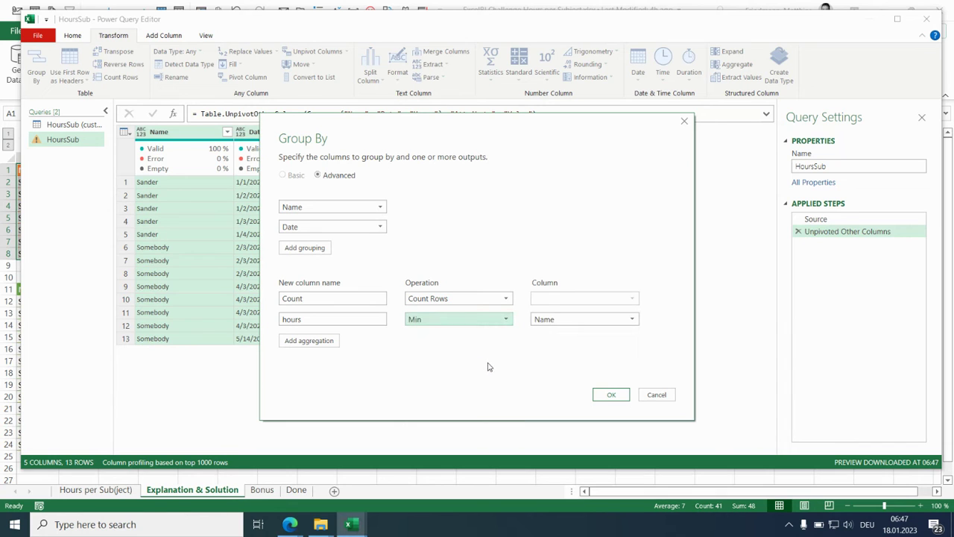
{"action": "left_click", "coordinate": [633, 322]}
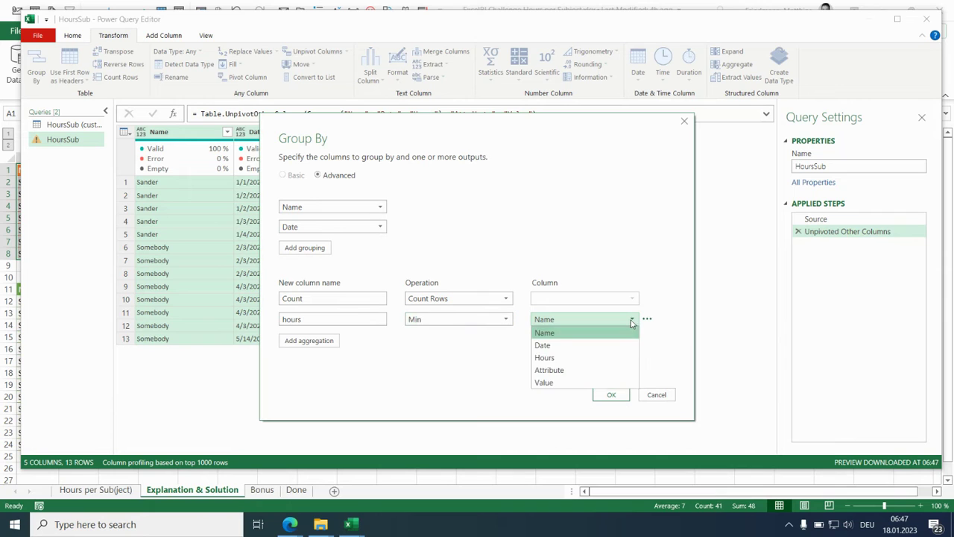
{"action": "left_click", "coordinate": [619, 360]}
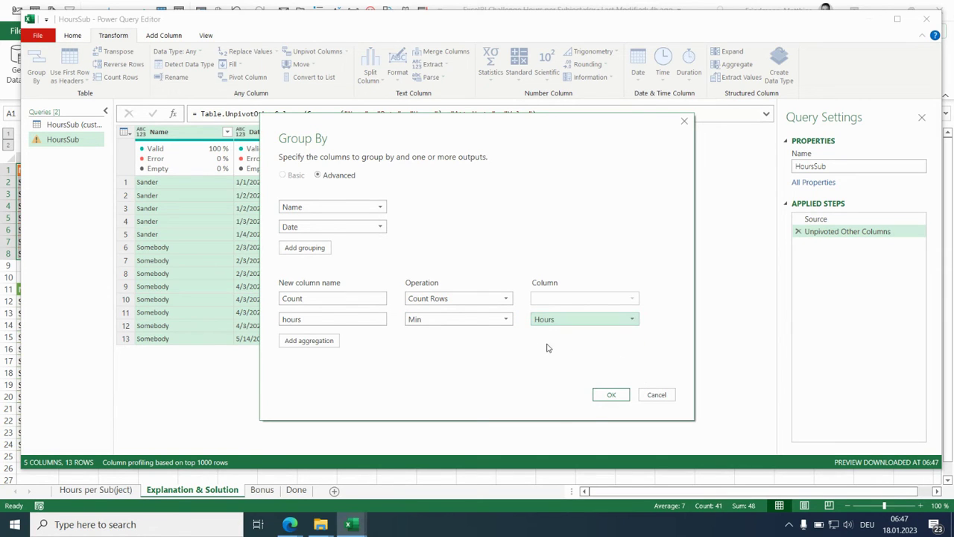
- Add a third aggregation named All with the All Rows operation and apply the grouping
{"action": "left_click", "coordinate": [325, 343]}
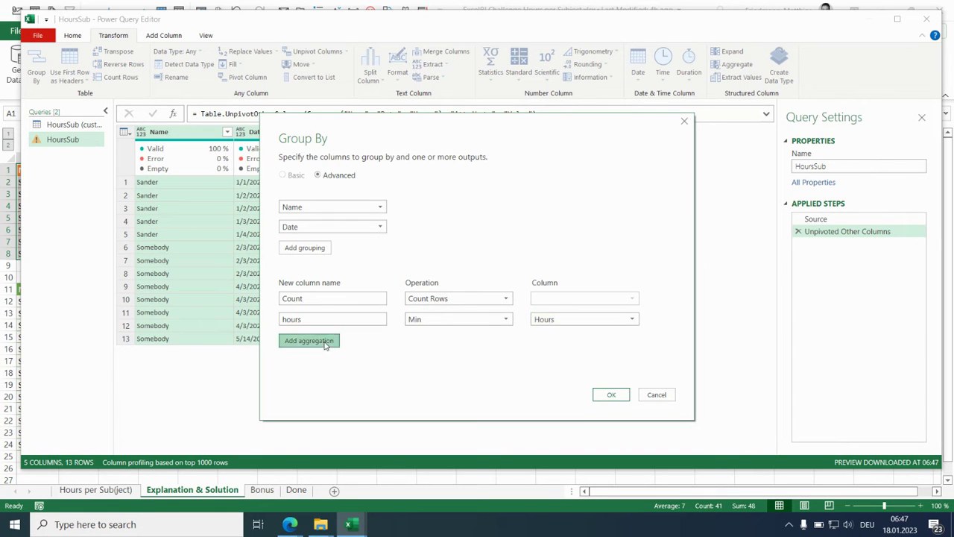
{"action": "left_click", "coordinate": [506, 342]}
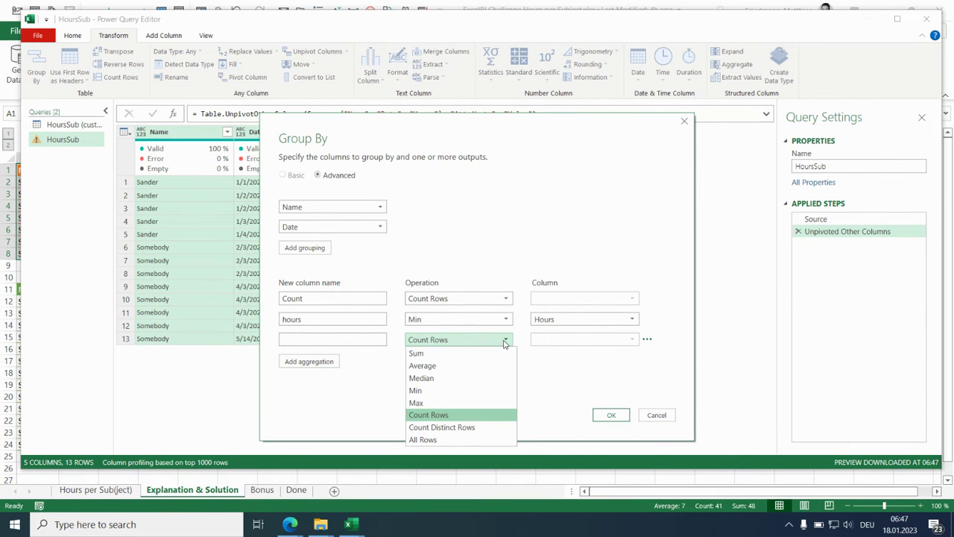
{"action": "left_click", "coordinate": [479, 440]}
{"action": "left_click", "coordinate": [302, 339]}
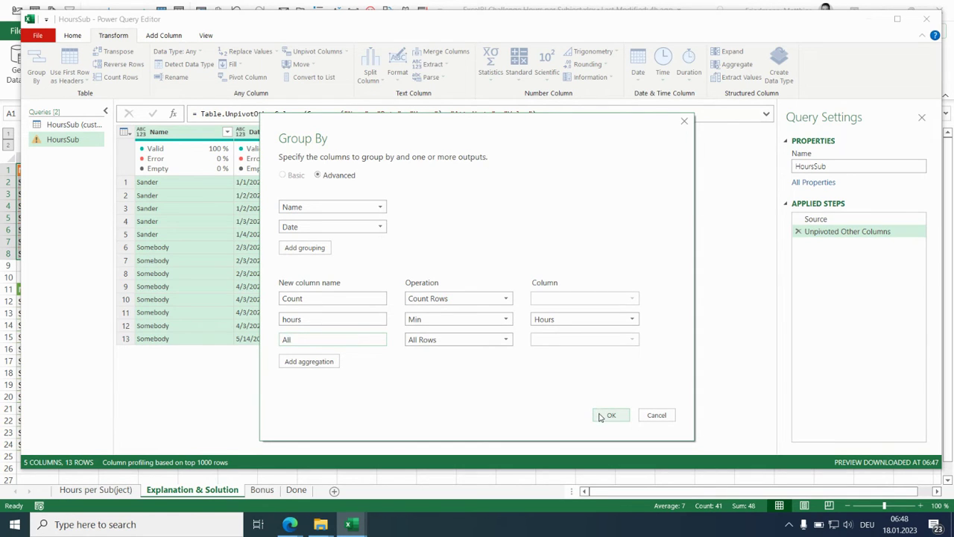
{"action": "left_click", "coordinate": [605, 415]}
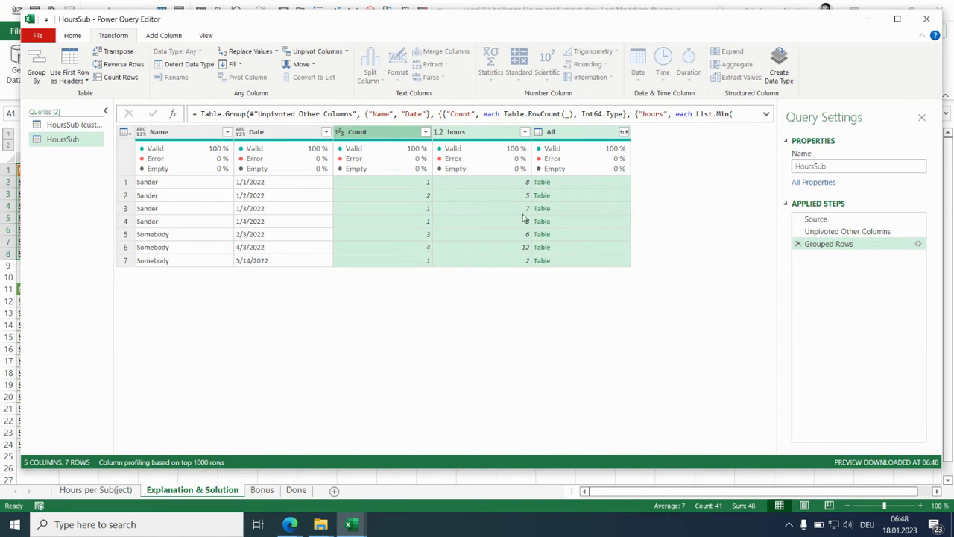
- Add a new column that divides the hours column by the Count column
{"action": "left_click", "coordinate": [493, 134]}
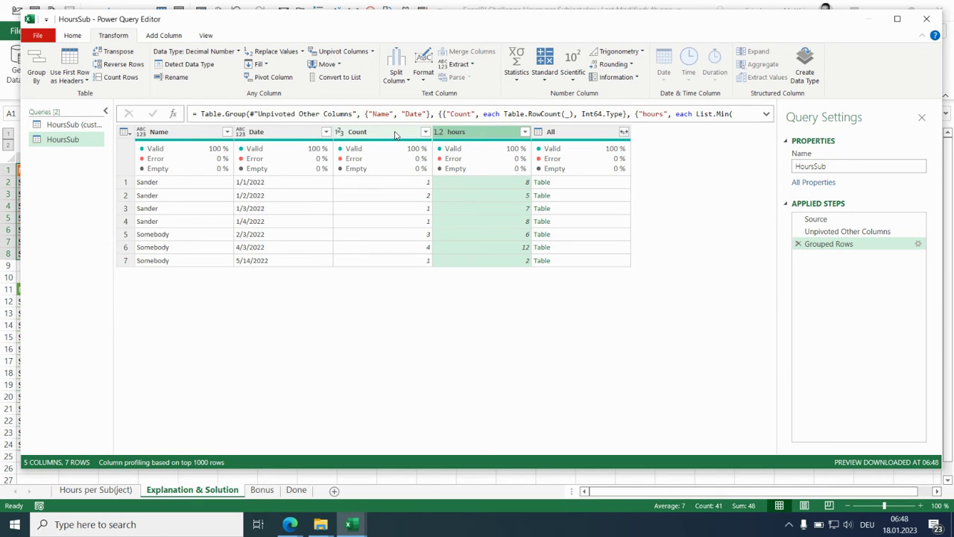
{"action": "left_click", "coordinate": [395, 134], "text": "ctrl"}
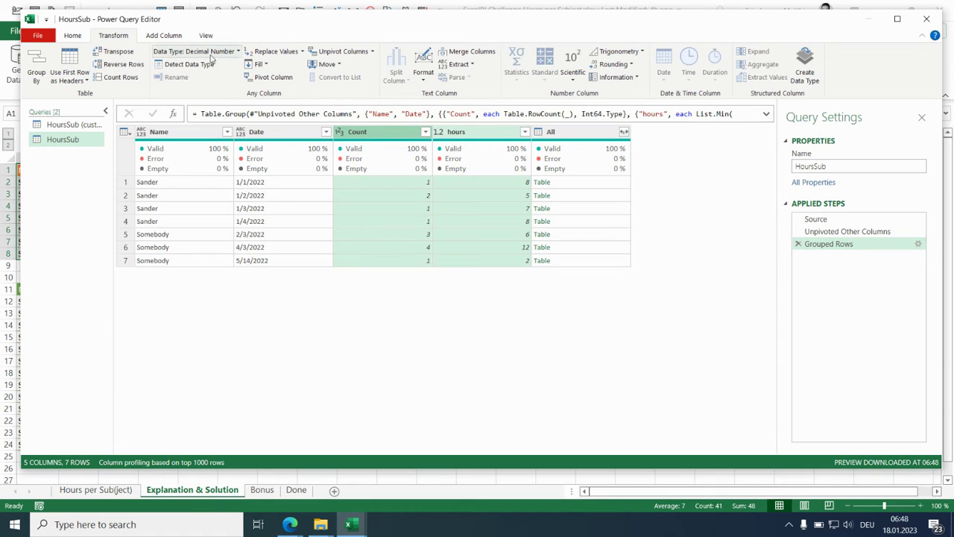
{"action": "left_click", "coordinate": [166, 37]}
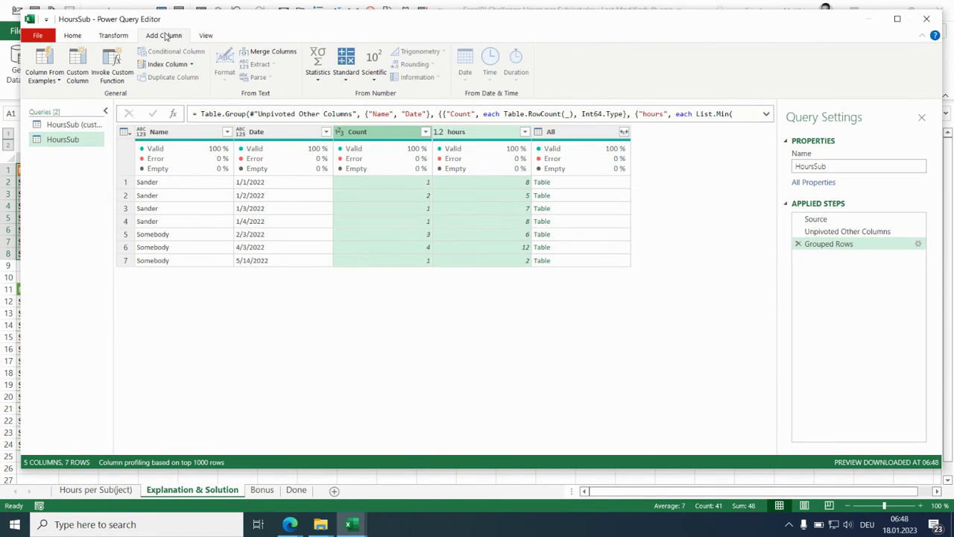
{"action": "left_click", "coordinate": [356, 81]}
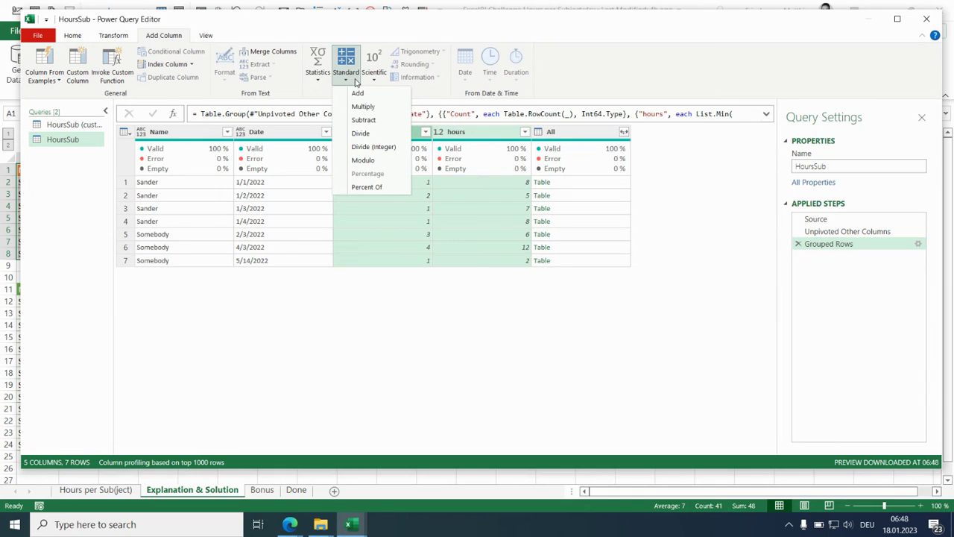
{"action": "left_click", "coordinate": [362, 133]}
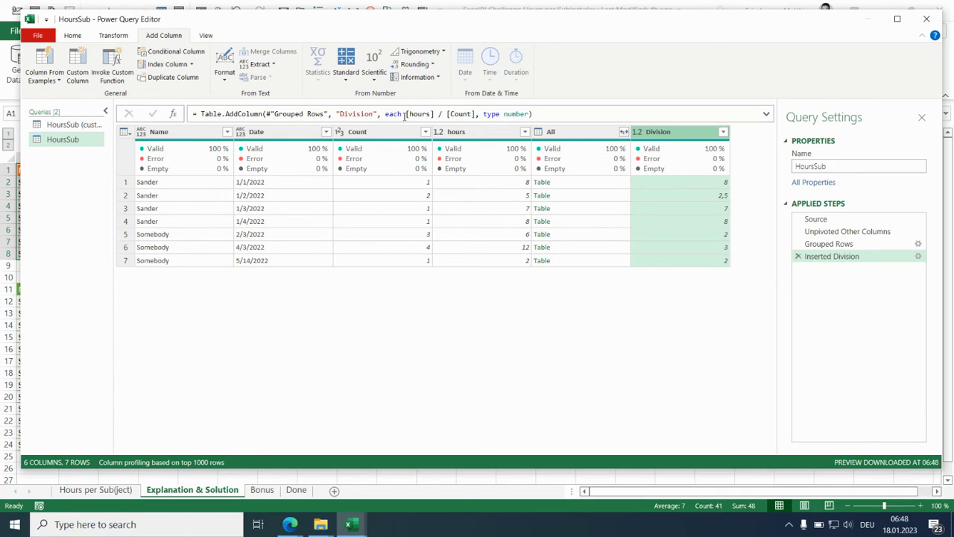
- Rename the new division column to Hours within its step formula
{"action": "left_click", "coordinate": [362, 113]}
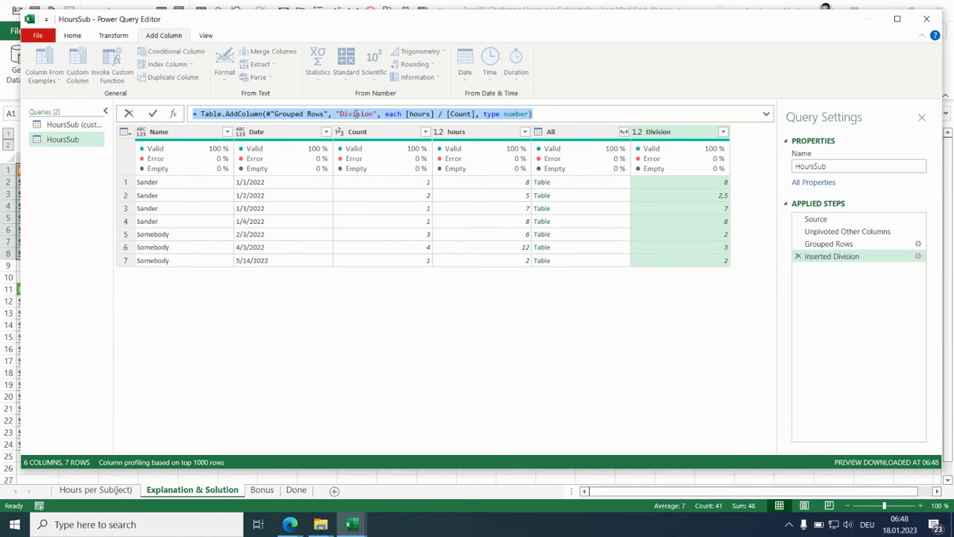
{"action": "double_click", "coordinate": [356, 113]}
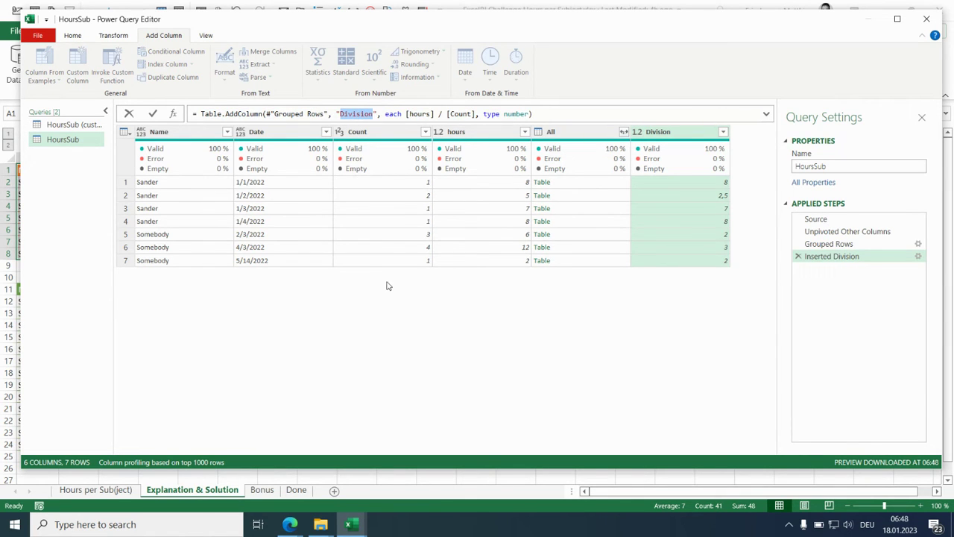
{"action": "type", "text": "Hours"}
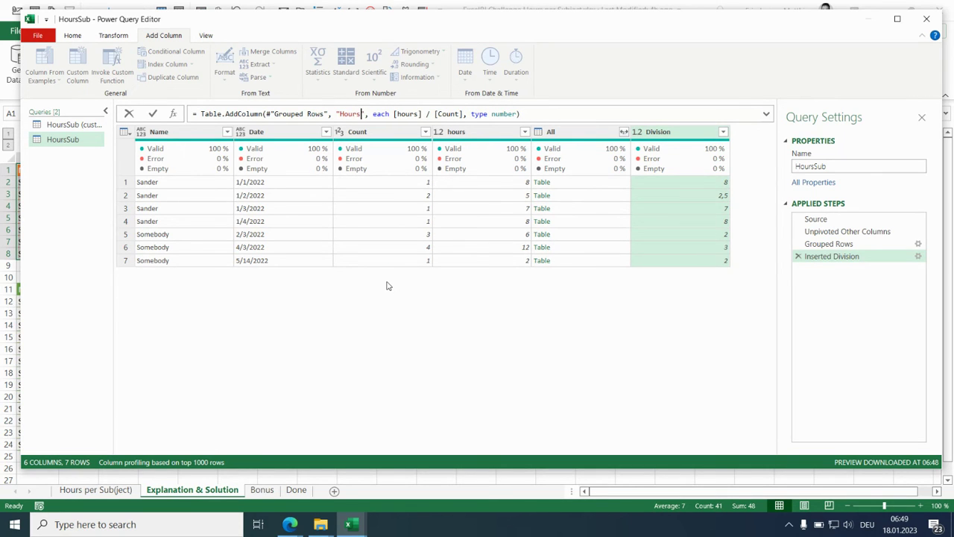
{"action": "key", "text": "Return"}
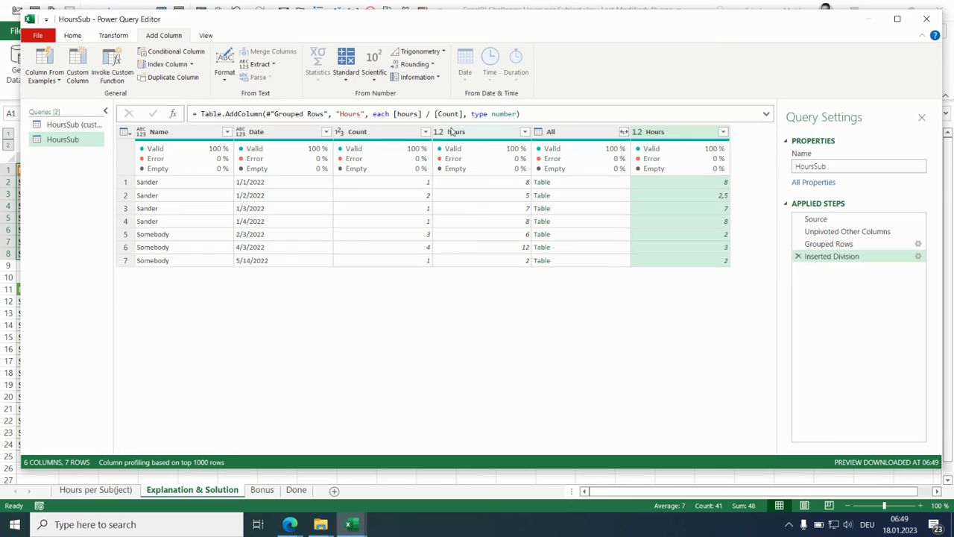
- Remove the Count column and the original lowercase hours column
{"action": "left_click", "coordinate": [396, 132]}
{"action": "left_click", "coordinate": [472, 133], "text": "ctrl"}
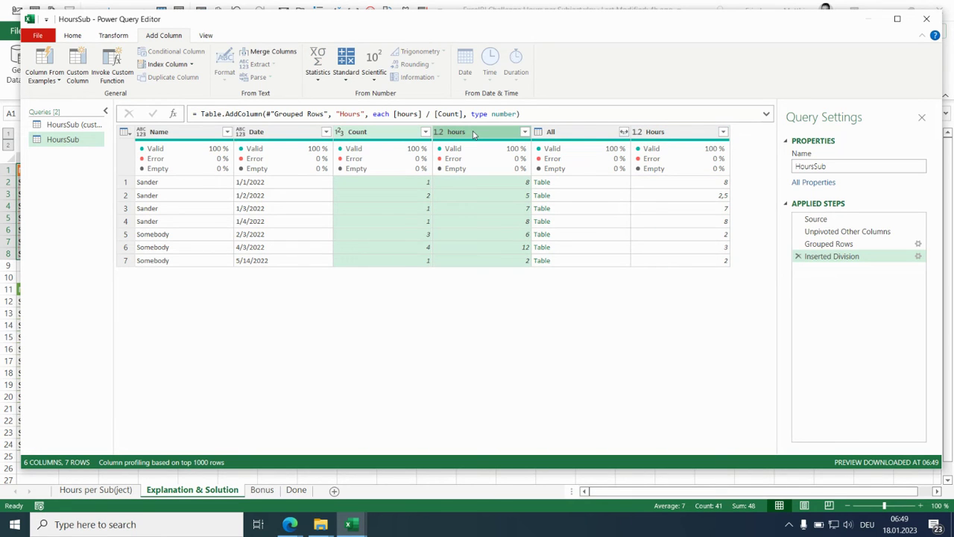
{"action": "key", "text": "Delete"}
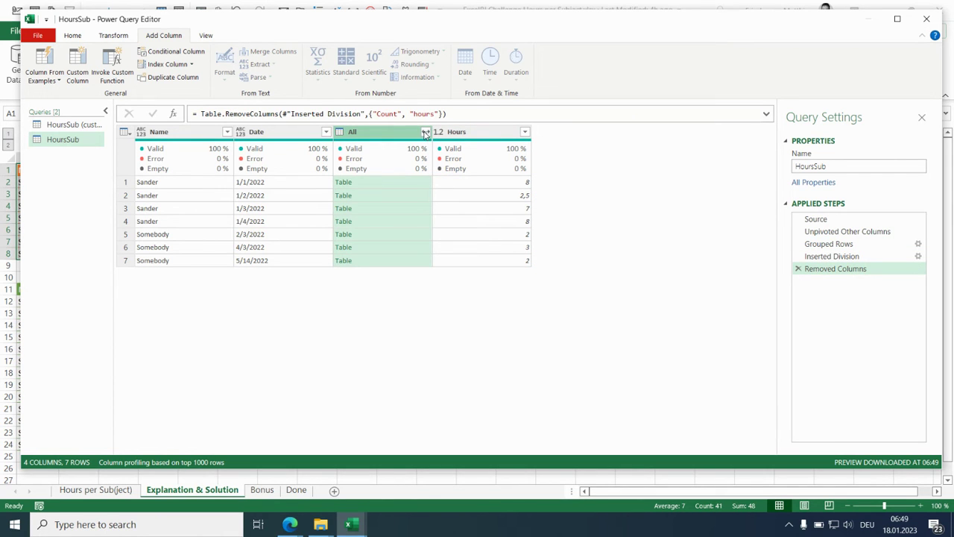
- Expand the All column to only Attribute and Value, without using the original column name as prefix
{"action": "left_click", "coordinate": [425, 133]}
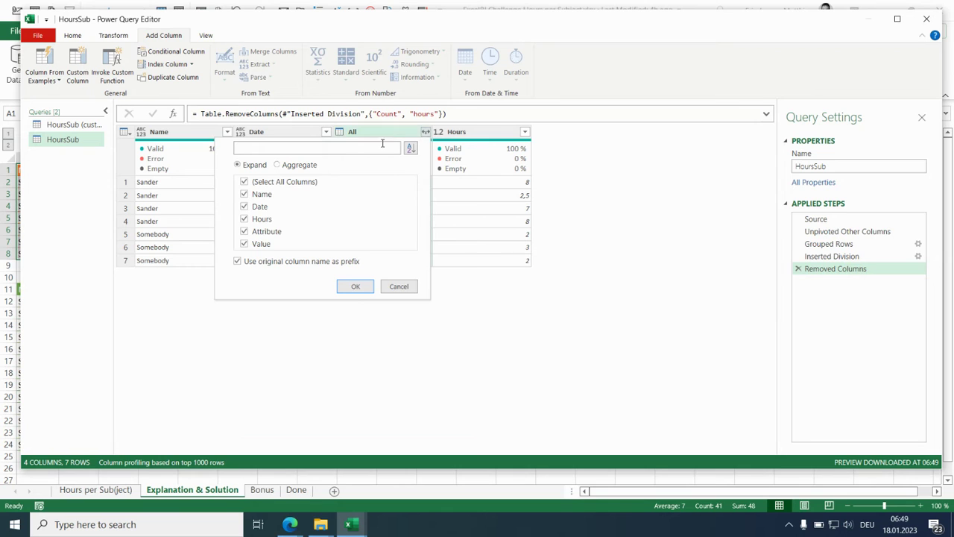
{"action": "left_click", "coordinate": [246, 183]}
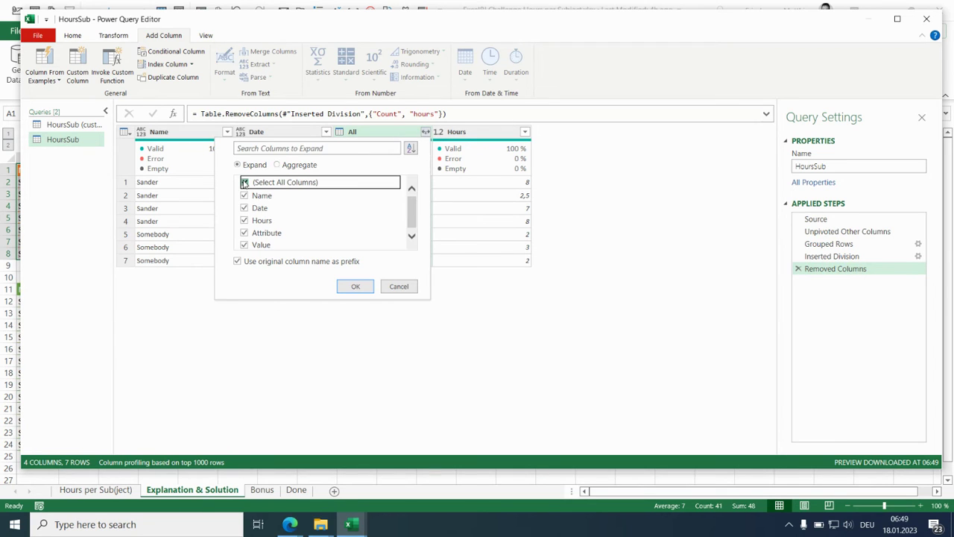
{"action": "left_click", "coordinate": [245, 234]}
{"action": "left_click", "coordinate": [245, 246]}
{"action": "left_click", "coordinate": [238, 261]}
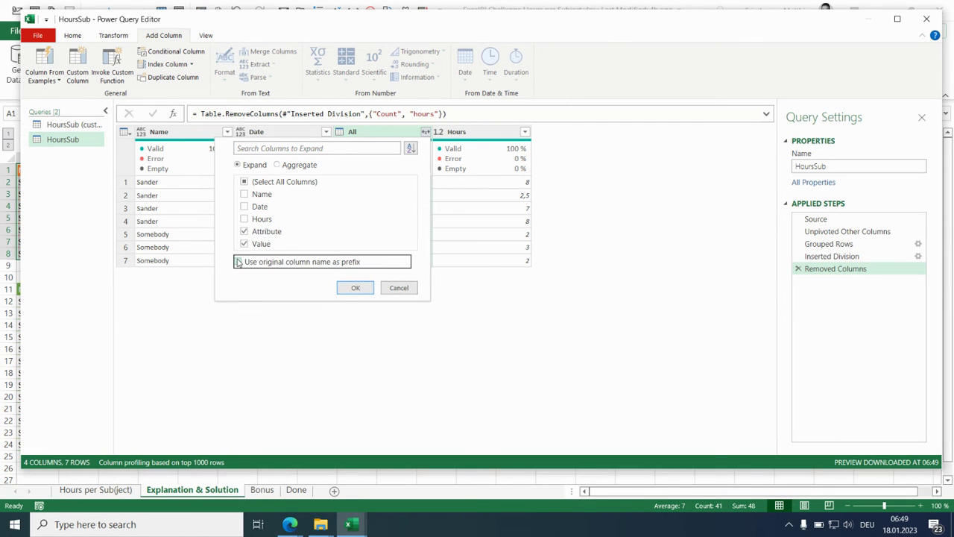
{"action": "left_click", "coordinate": [353, 288]}
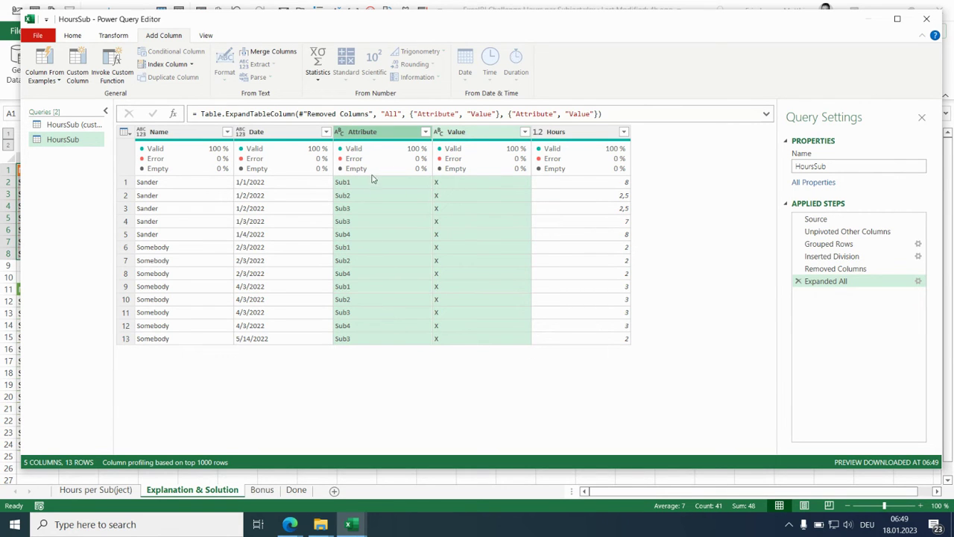
- Duplicate the Attribute column
{"action": "left_click", "coordinate": [379, 132]}
{"action": "right_click", "coordinate": [379, 133]}
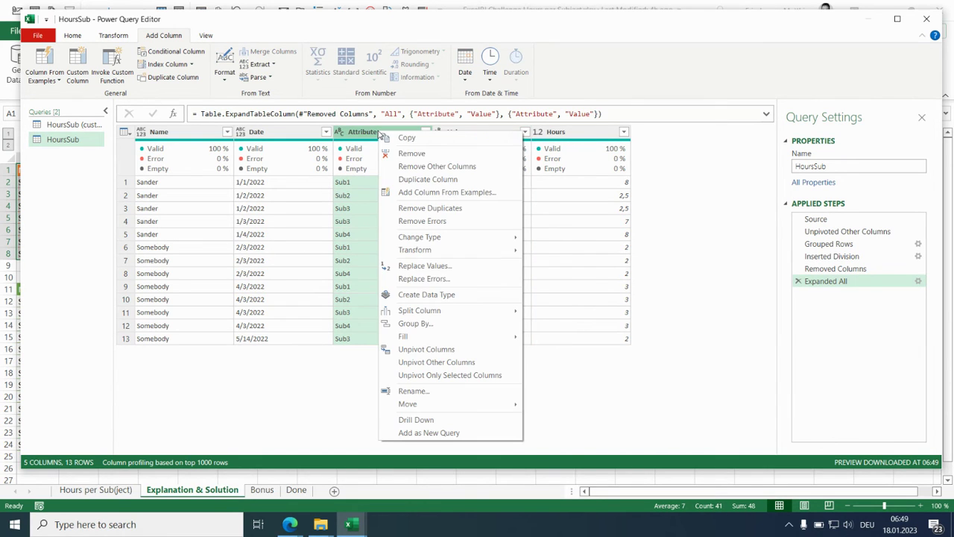
{"action": "left_click", "coordinate": [403, 180]}
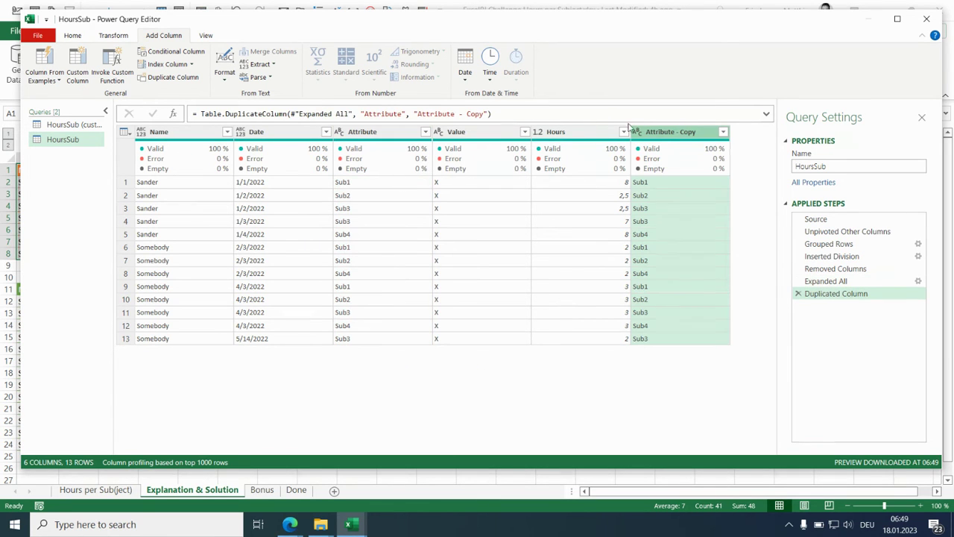
- Pivot the original Attribute column with Value as the values column and the Don't Aggregate option
{"action": "left_click", "coordinate": [381, 133]}
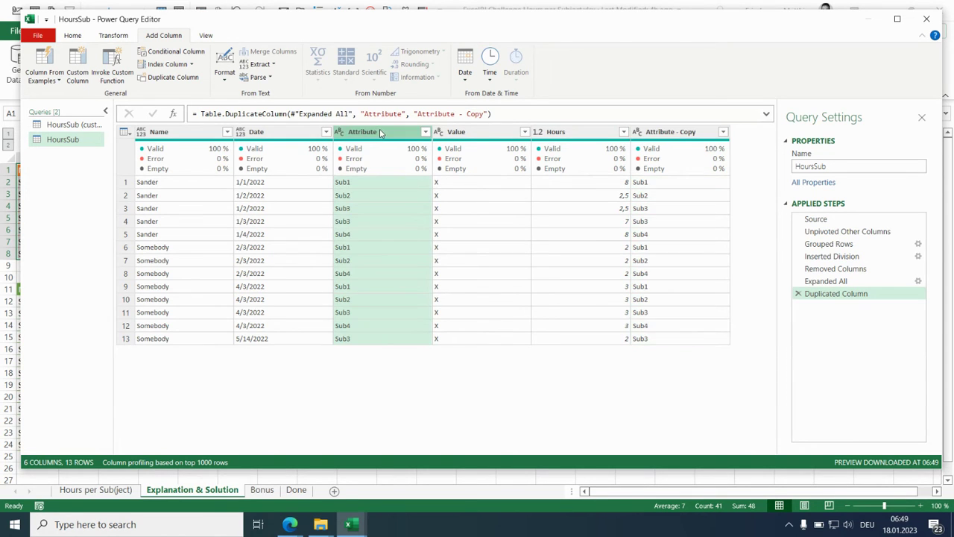
{"action": "right_click", "coordinate": [381, 134]}
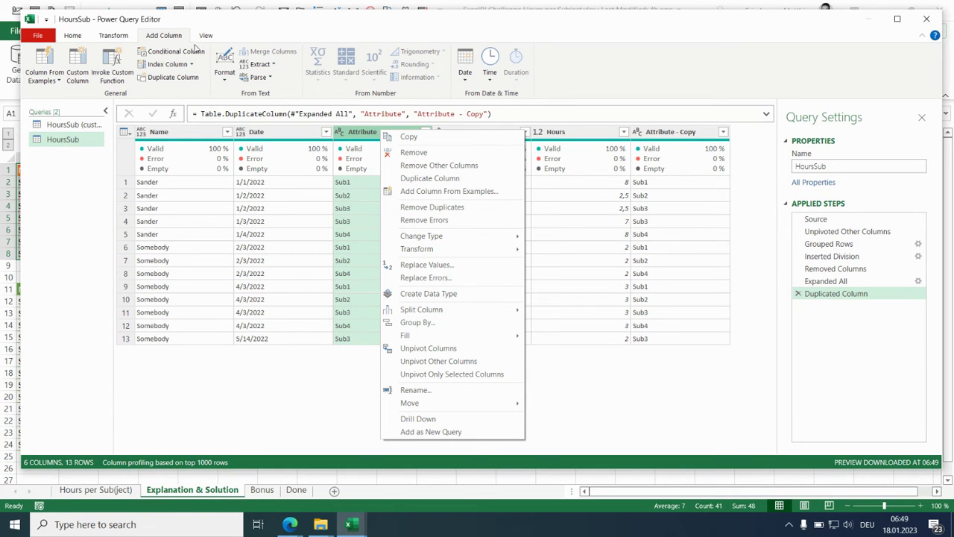
{"action": "left_click", "coordinate": [114, 36]}
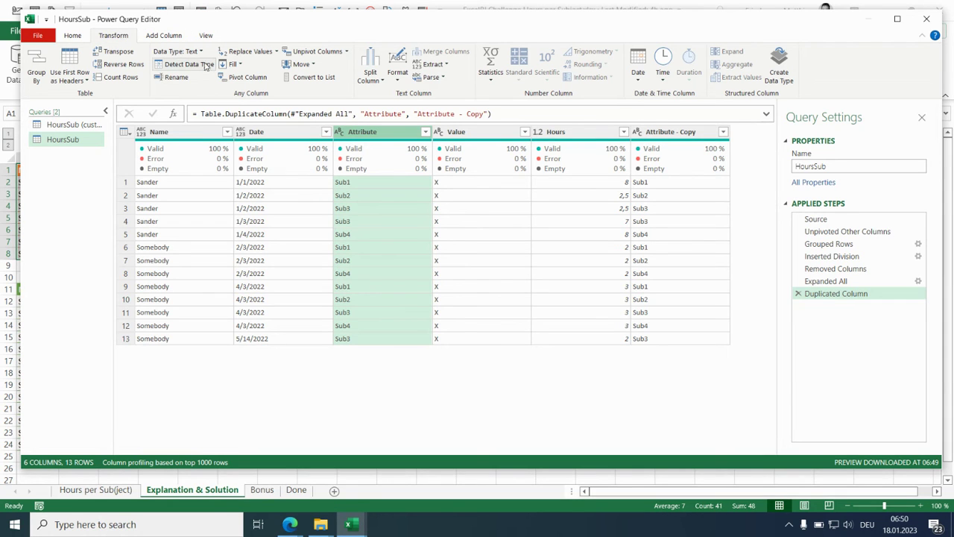
{"action": "left_click", "coordinate": [263, 79]}
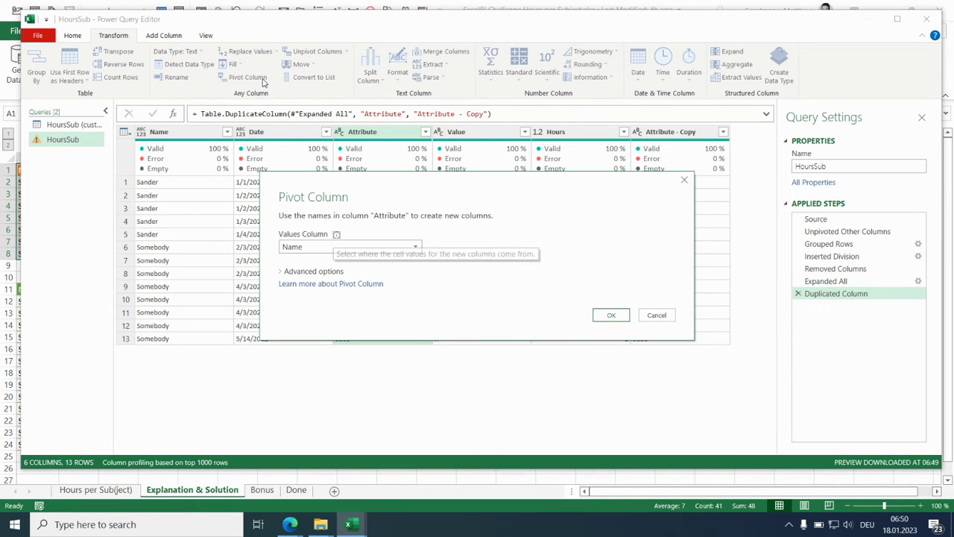
{"action": "left_click", "coordinate": [417, 247]}
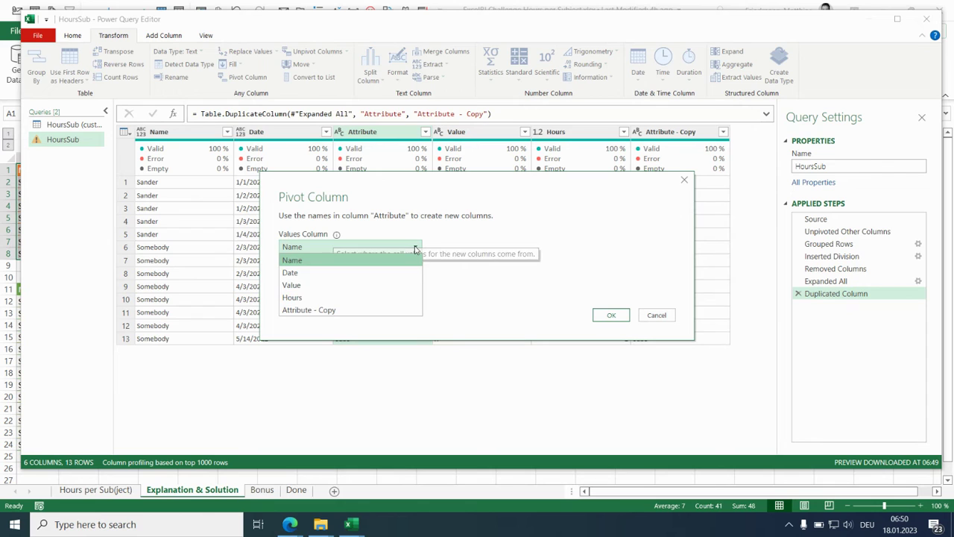
{"action": "left_click", "coordinate": [371, 285]}
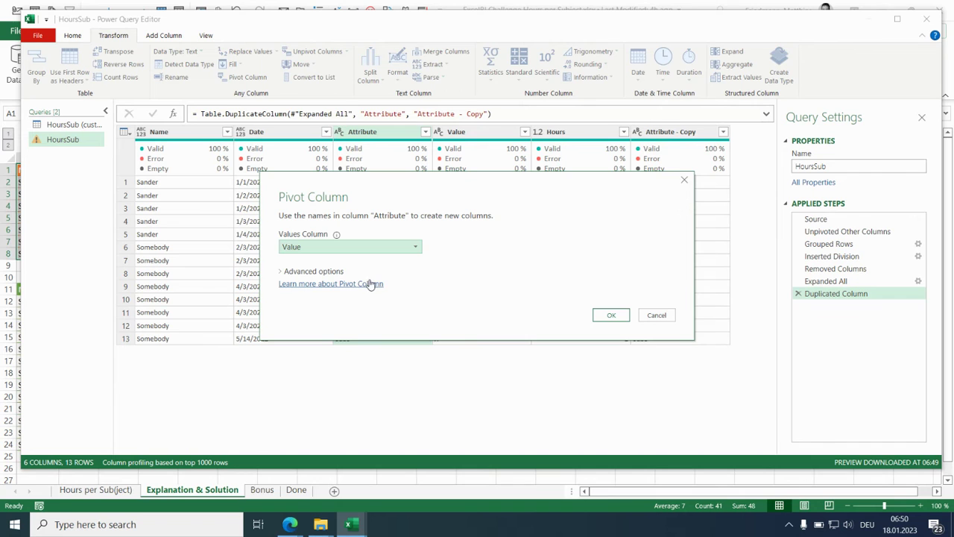
{"action": "left_click", "coordinate": [334, 272]}
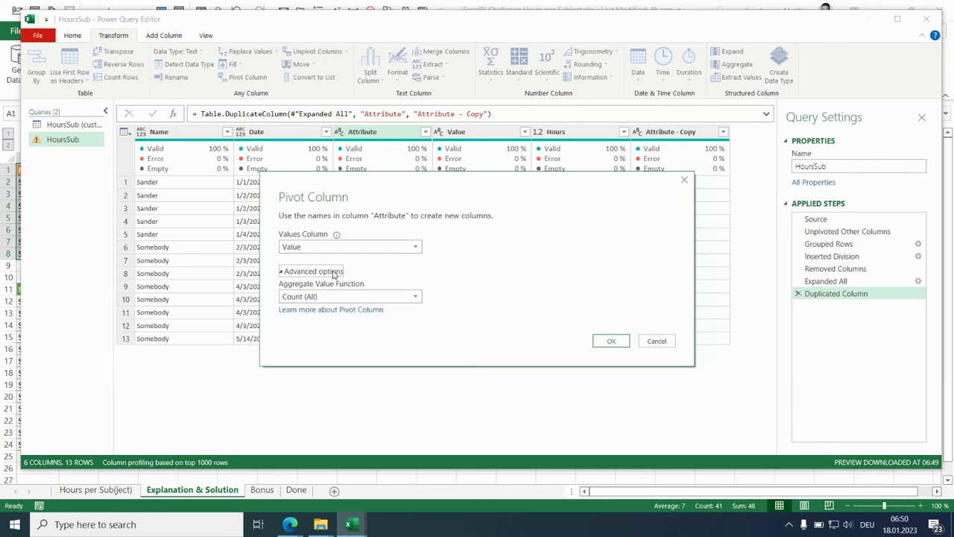
{"action": "left_click", "coordinate": [418, 297]}
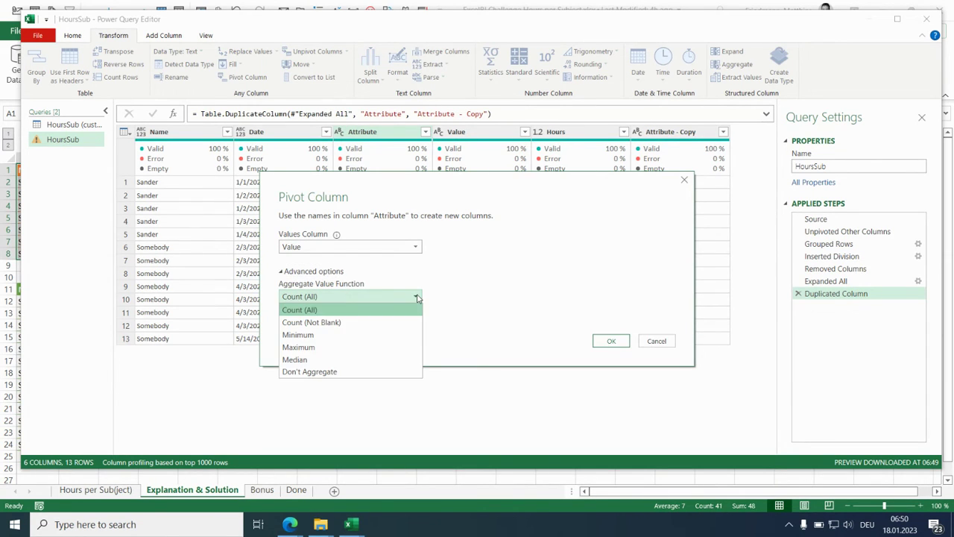
{"action": "left_click", "coordinate": [399, 372]}
{"action": "left_click", "coordinate": [602, 344]}
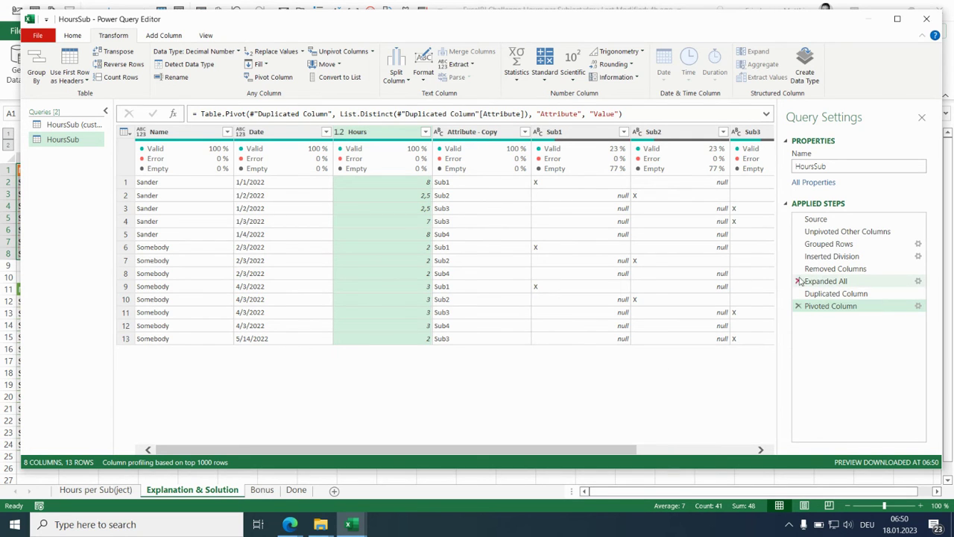
- Move the Removed Columns step after Pivoted Column and add the Attribute - Copy column to the removal
{"action": "left_click", "coordinate": [477, 134]}
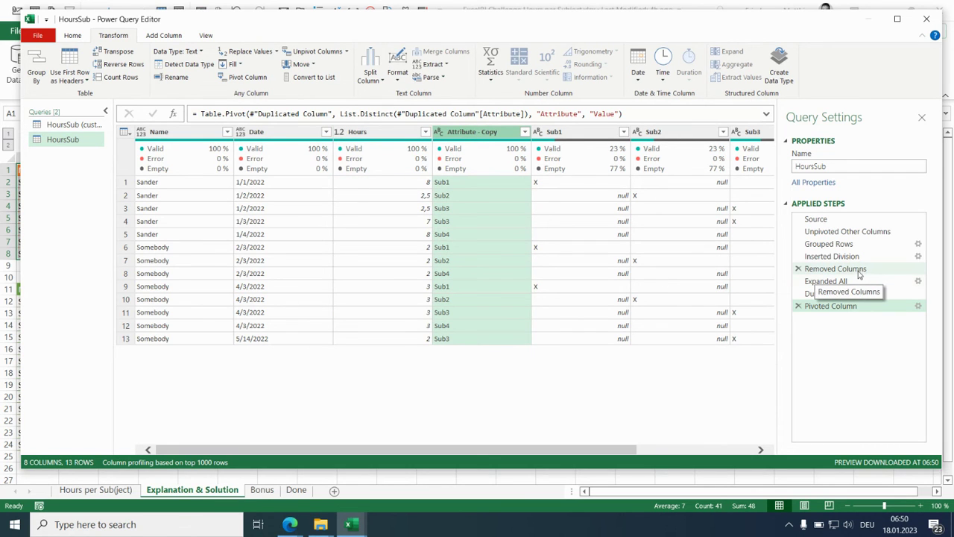
{"action": "left_click", "coordinate": [836, 268]}
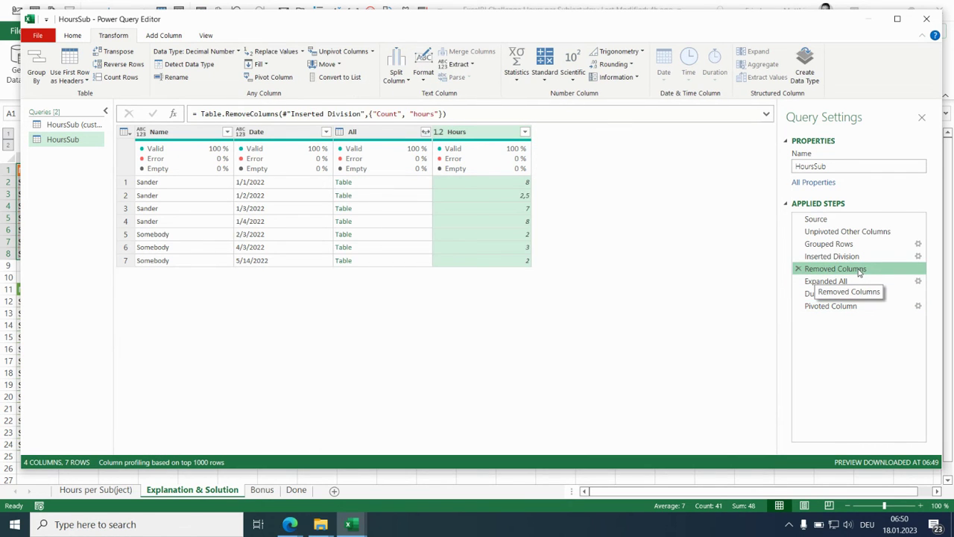
{"action": "left_click_drag", "start_coordinate": [859, 273], "coordinate": [863, 316]}
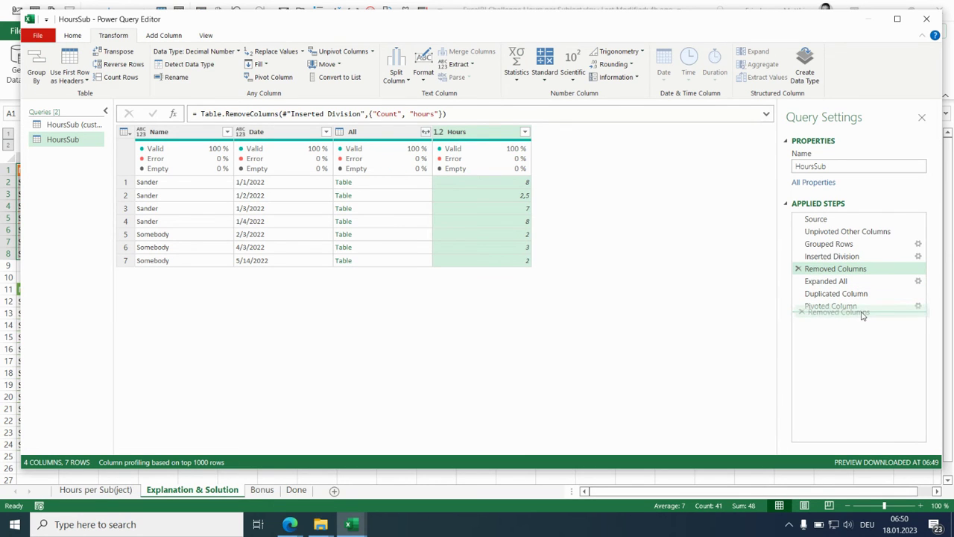
{"action": "left_click_drag", "start_coordinate": [863, 316], "coordinate": [861, 311]}
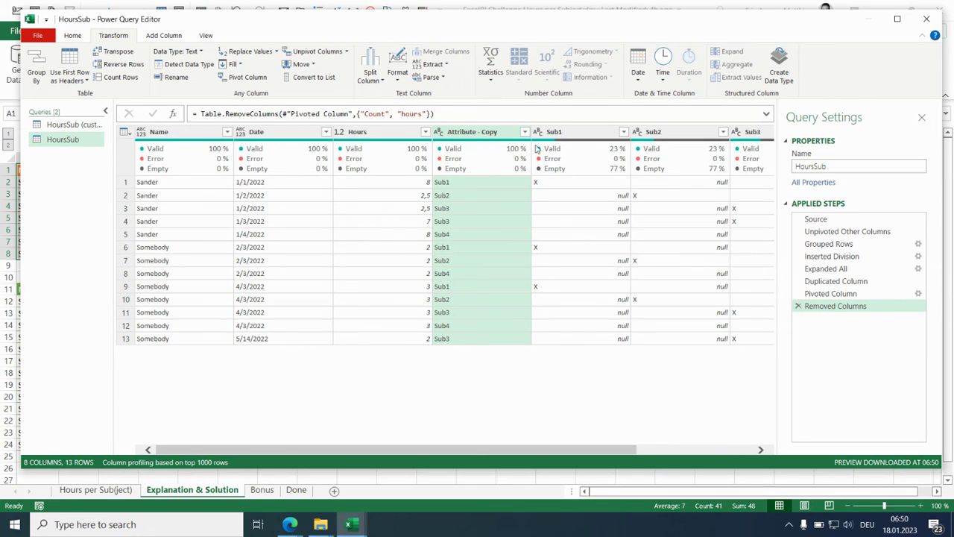
{"action": "left_click", "coordinate": [489, 132]}
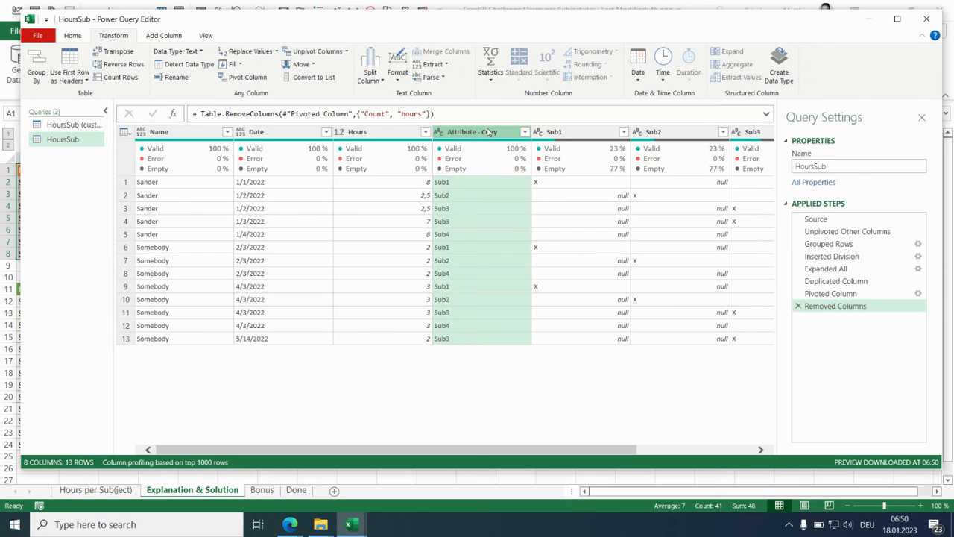
{"action": "key", "text": "Delete"}
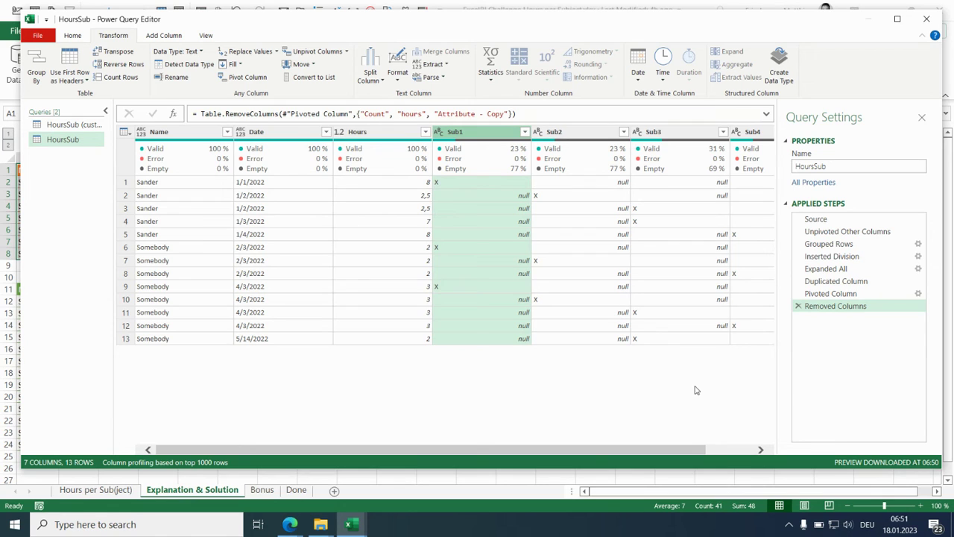
- Close the query editor and load the HoursSub result as a table into the existing worksheet at cell K11
{"action": "left_click", "coordinate": [72, 36]}
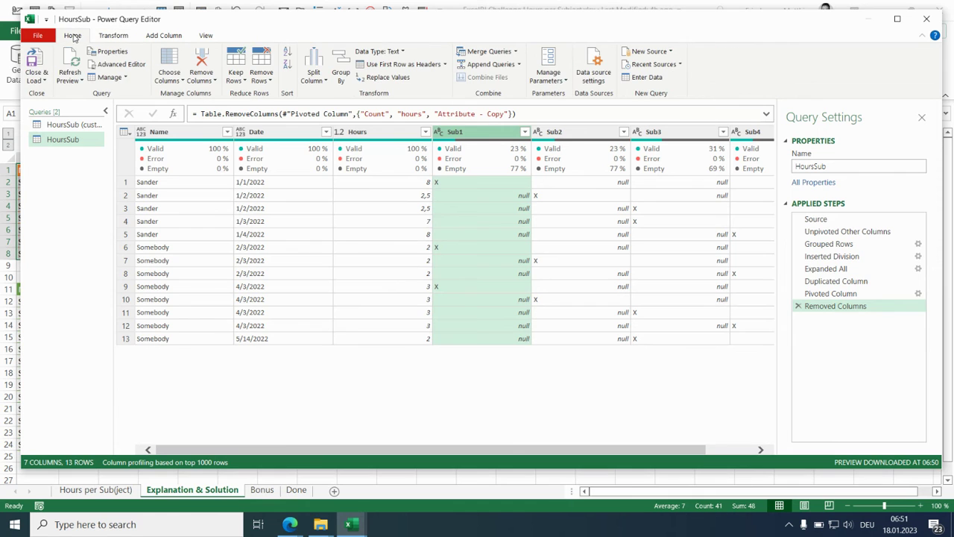
{"action": "left_click", "coordinate": [43, 80]}
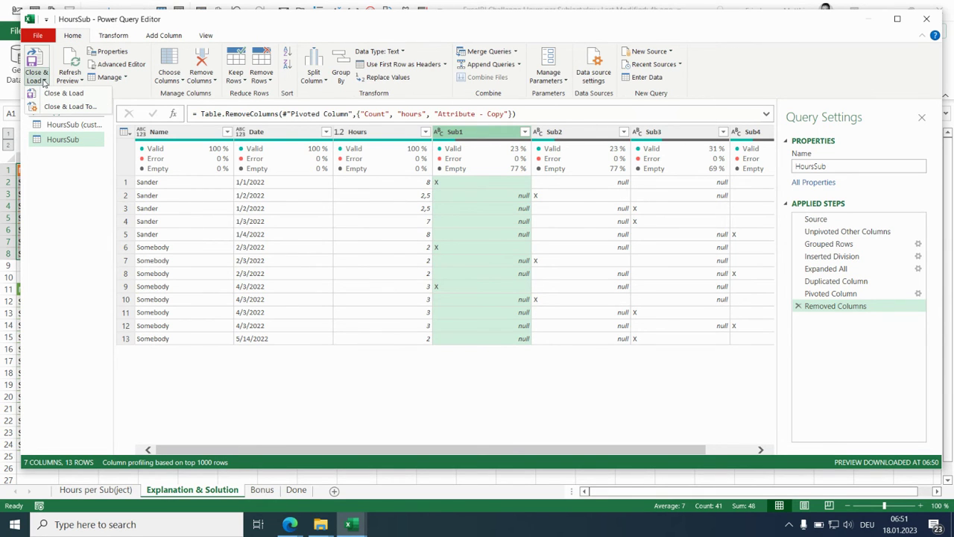
{"action": "left_click", "coordinate": [60, 106]}
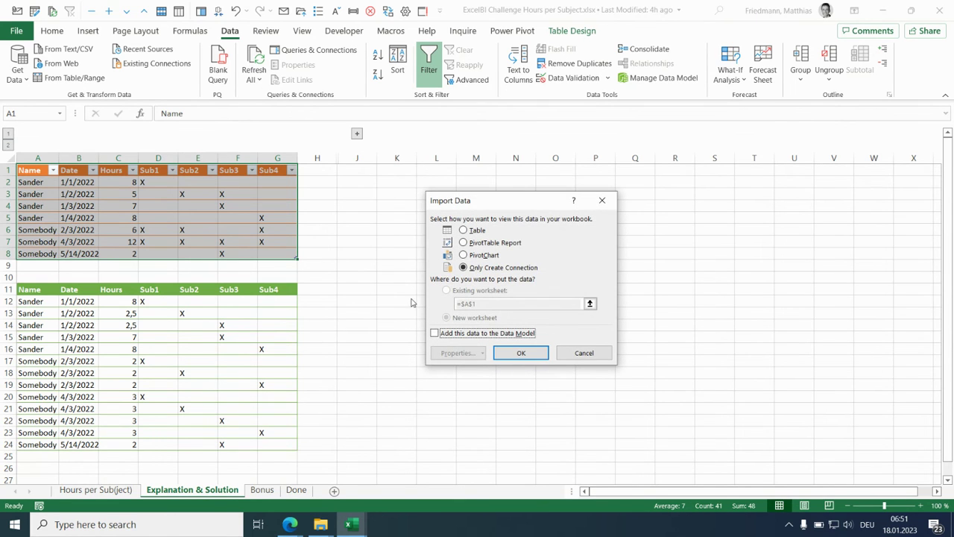
{"action": "left_click", "coordinate": [464, 230]}
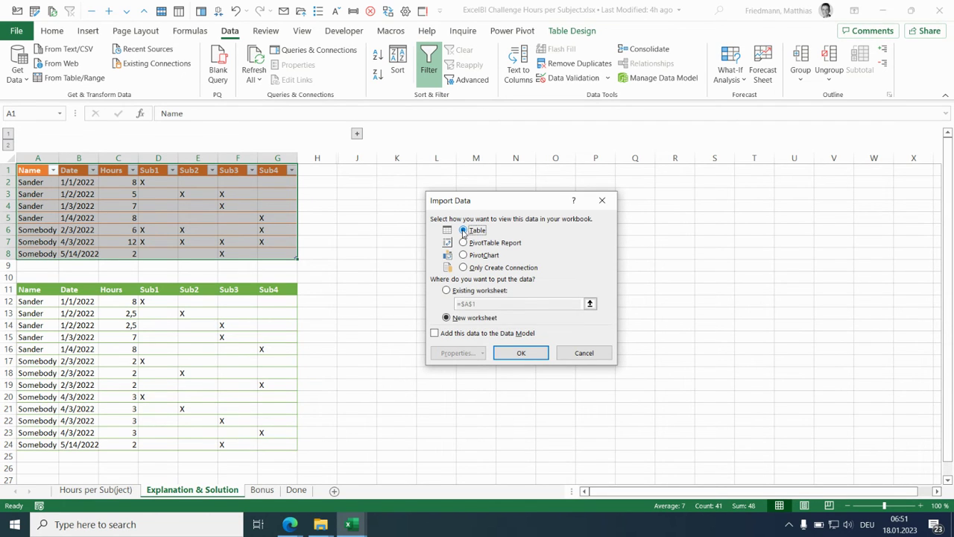
{"action": "left_click", "coordinate": [464, 291]}
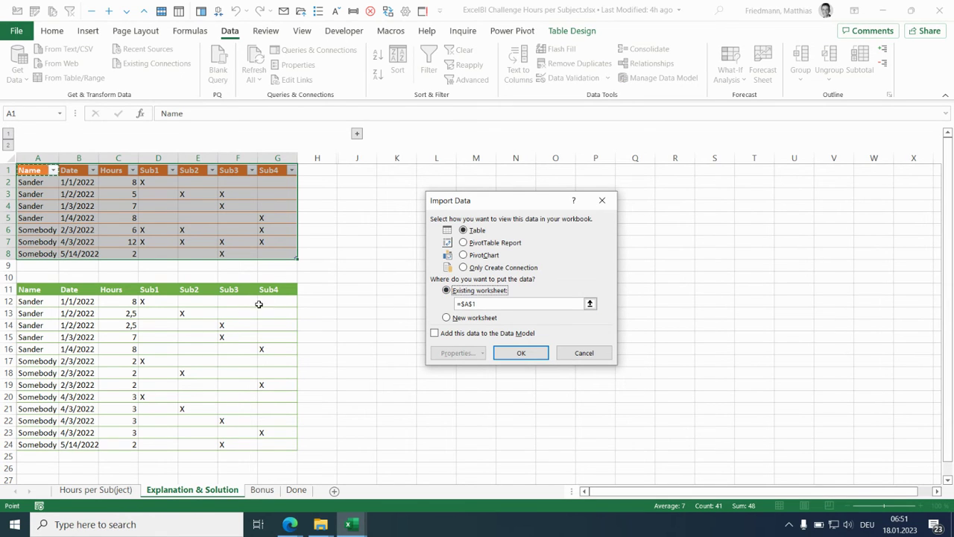
{"action": "double_click", "coordinate": [466, 303]}
{"action": "type", "text": "$K11"}
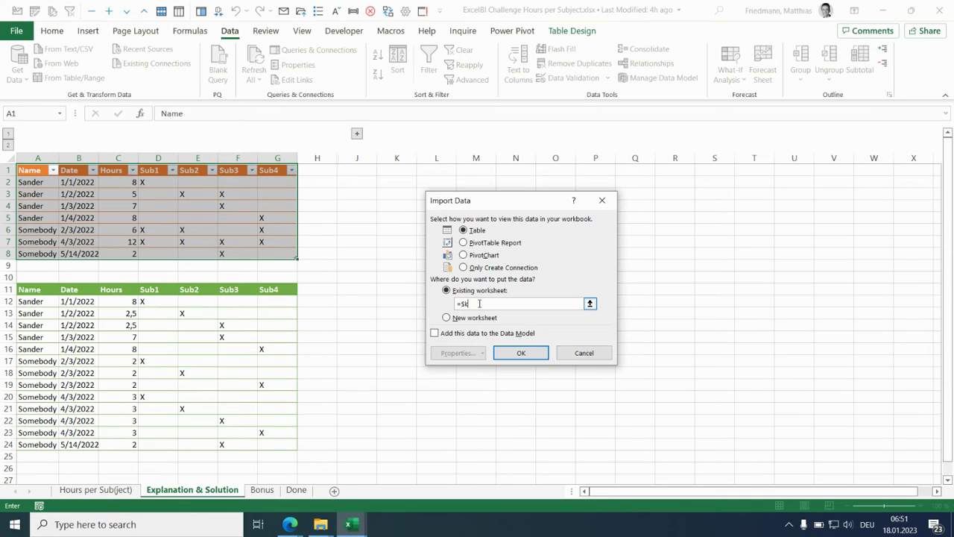
{"action": "left_click", "coordinate": [521, 353]}
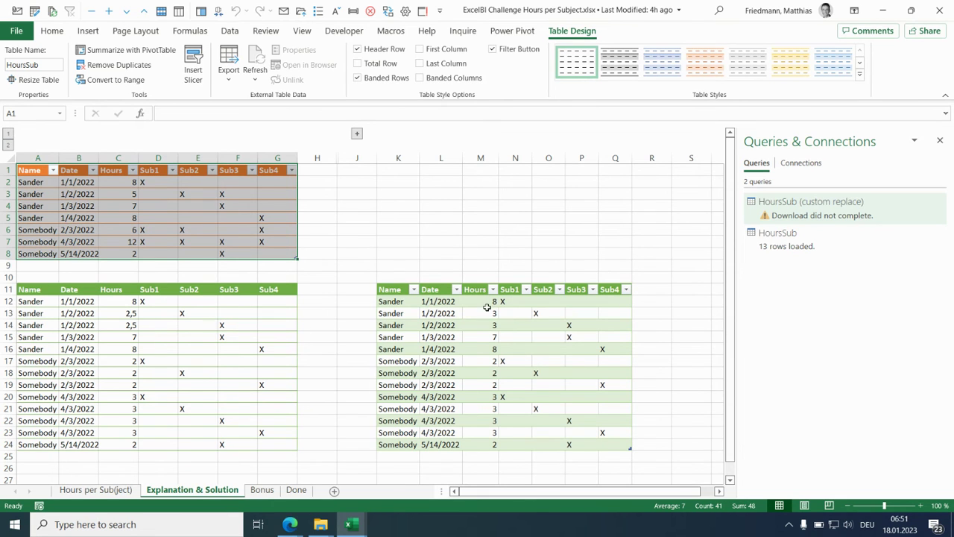
- Format the Hours values M12:M24 in the loaded result table as numbers with 1 decimal place
{"action": "left_click_drag", "start_coordinate": [481, 300], "coordinate": [490, 446]}
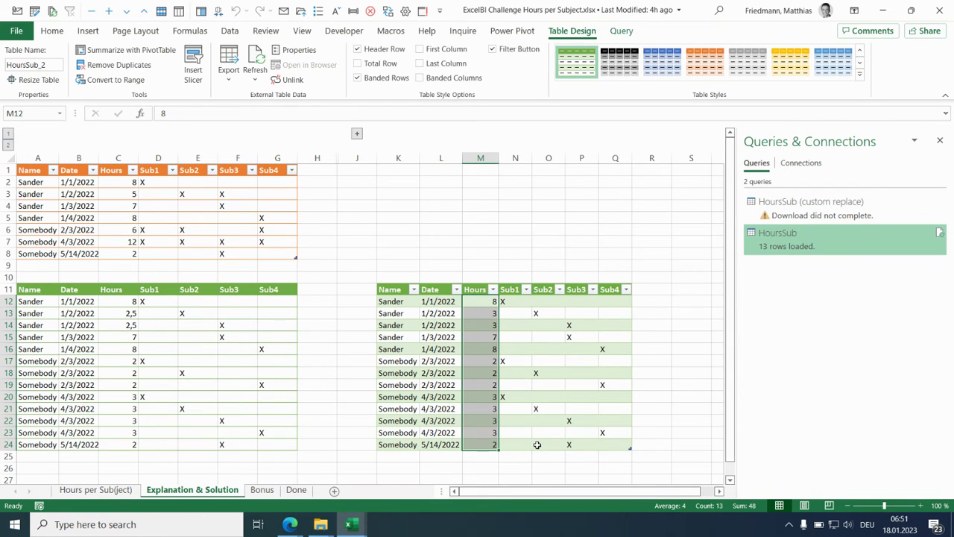
{"action": "key", "text": "ctrl+1"}
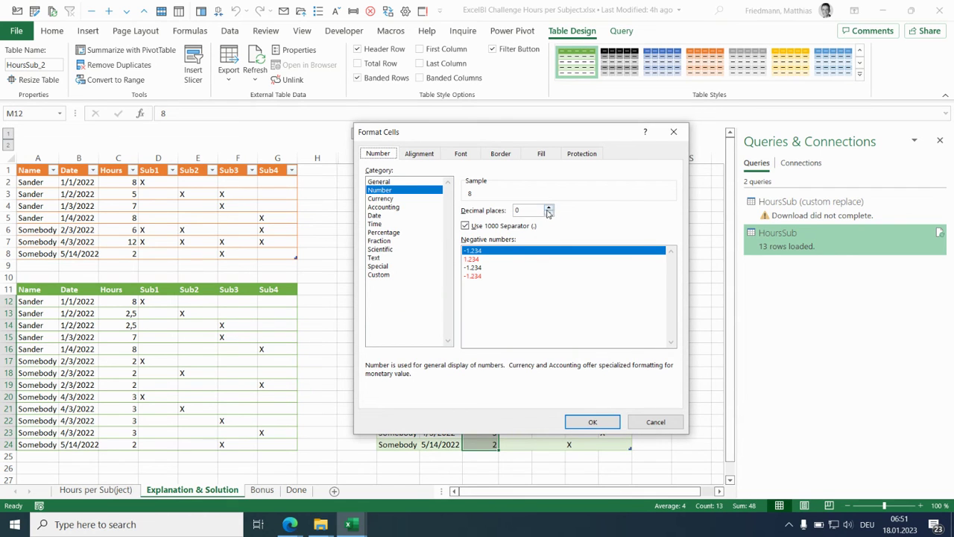
{"action": "left_click", "coordinate": [548, 208]}
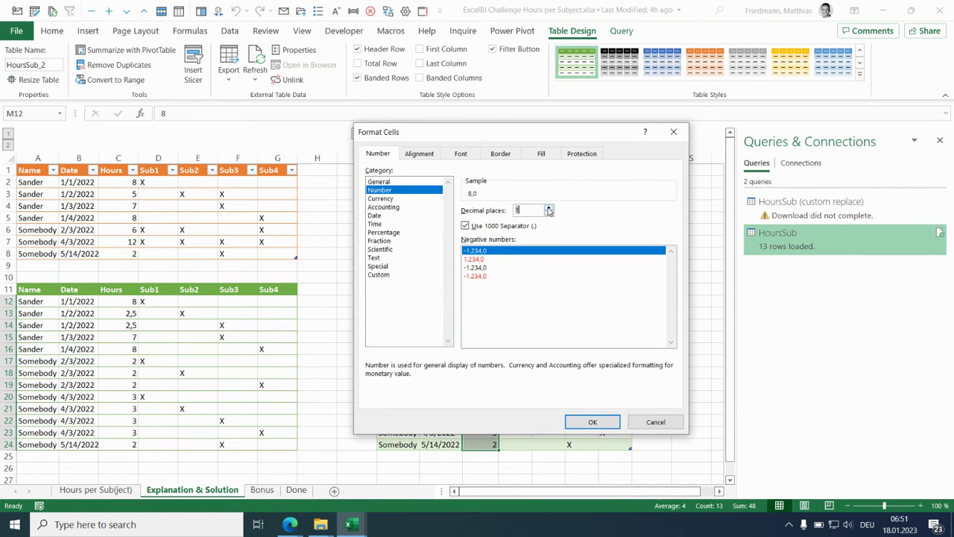
{"action": "left_click", "coordinate": [589, 422]}
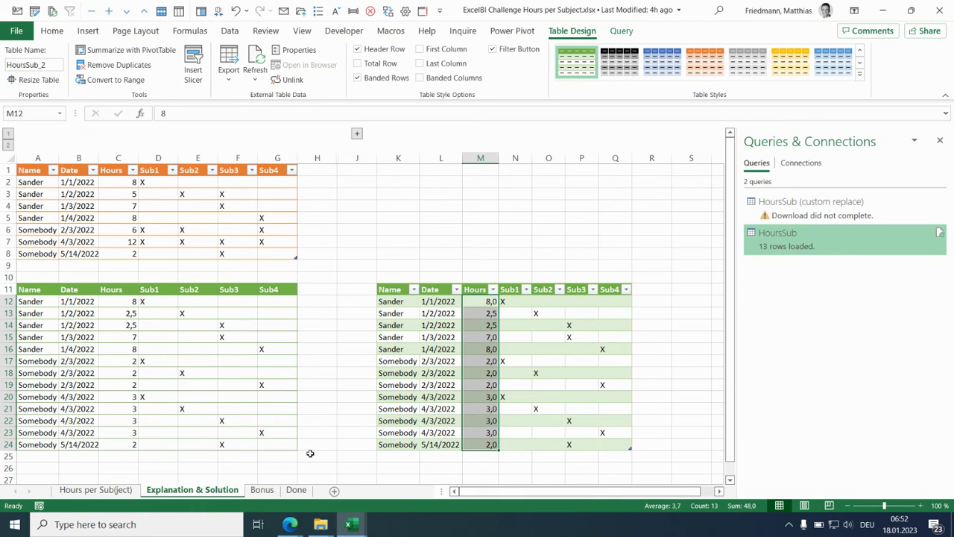
- Show the Bonus sheet and duplicate the HoursSub query
{"action": "left_click", "coordinate": [265, 492]}
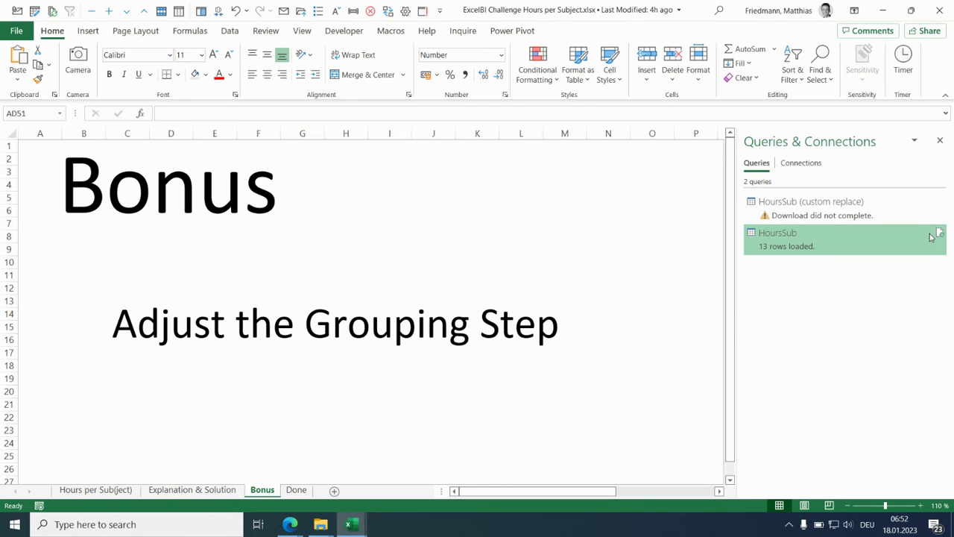
{"action": "mouse_move", "coordinate": [922, 241]}
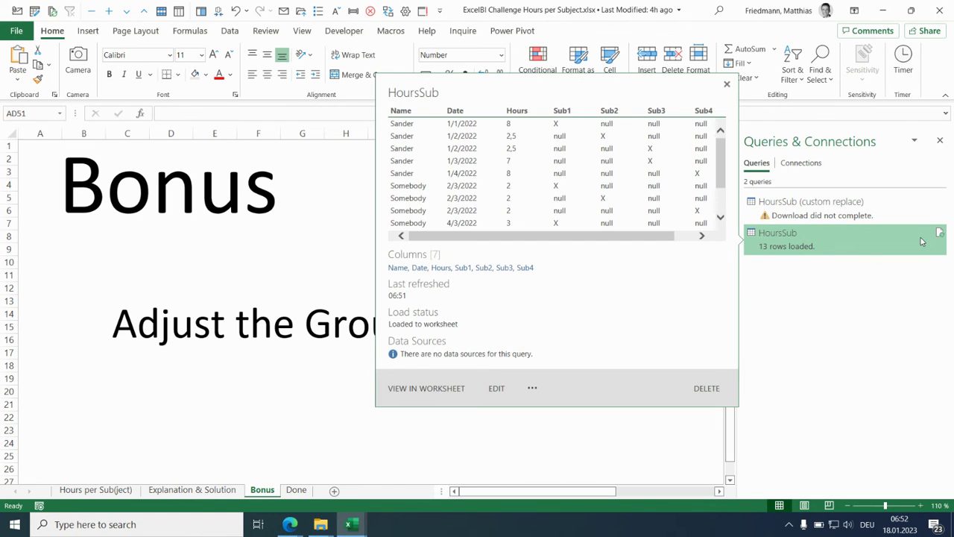
{"action": "right_click", "coordinate": [921, 241]}
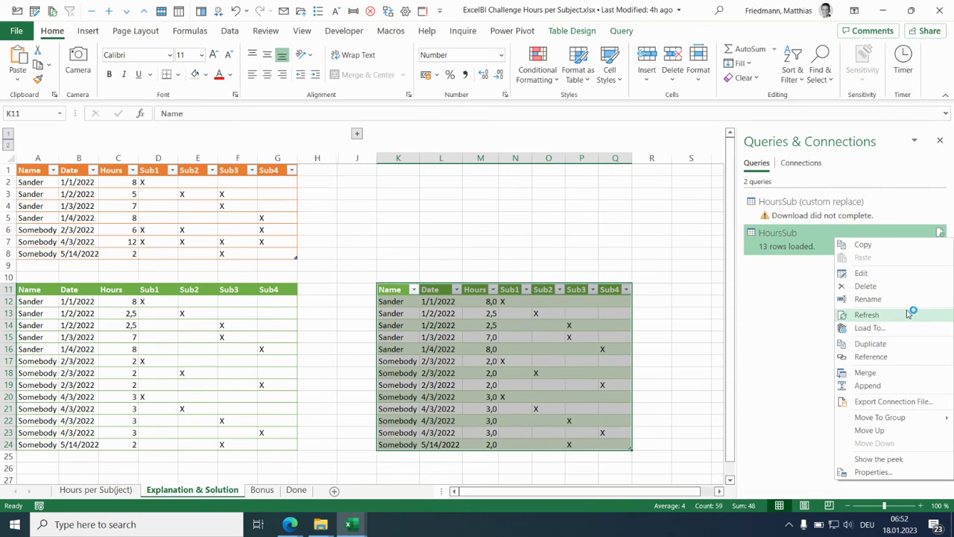
{"action": "left_click", "coordinate": [907, 346]}
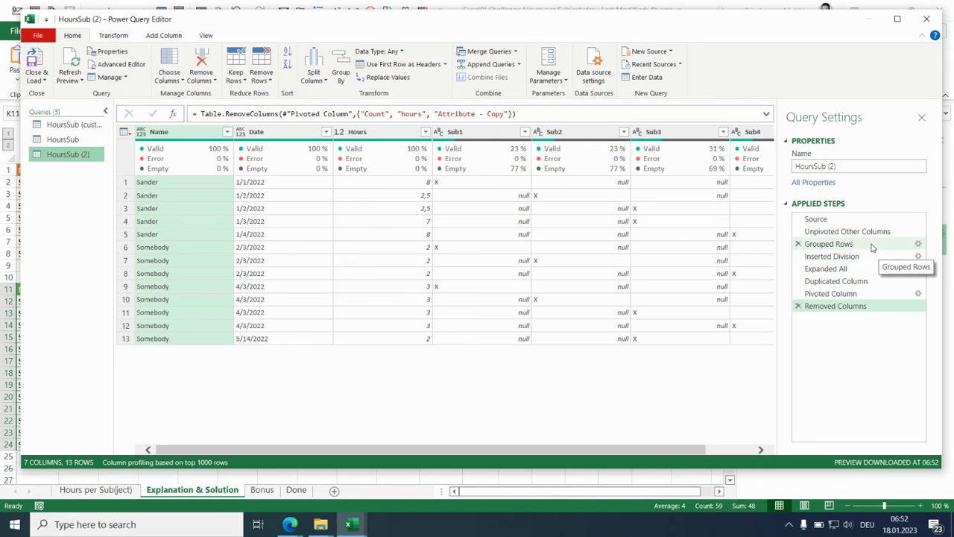
- In the Grouped Rows step, rename the hours aggregation to Hours and move it above Count
{"action": "left_click", "coordinate": [919, 246]}
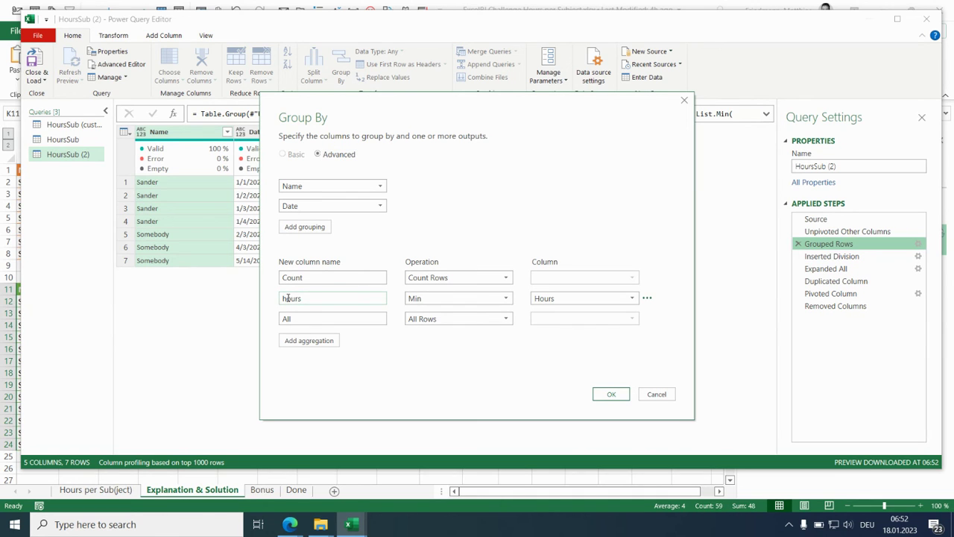
{"action": "key", "text": "BackSpace"}
{"action": "type", "text": "H"}
{"action": "left_click", "coordinate": [648, 298]}
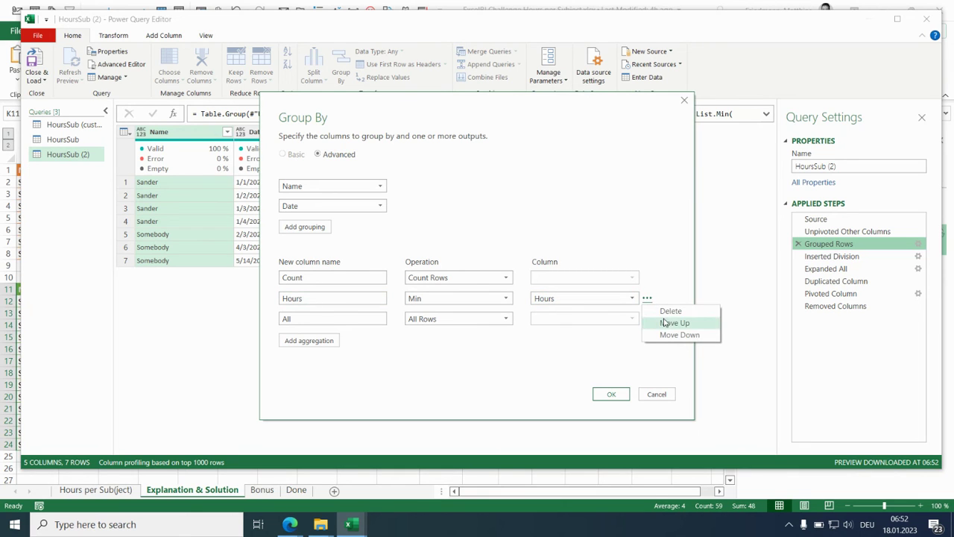
{"action": "left_click", "coordinate": [669, 324]}
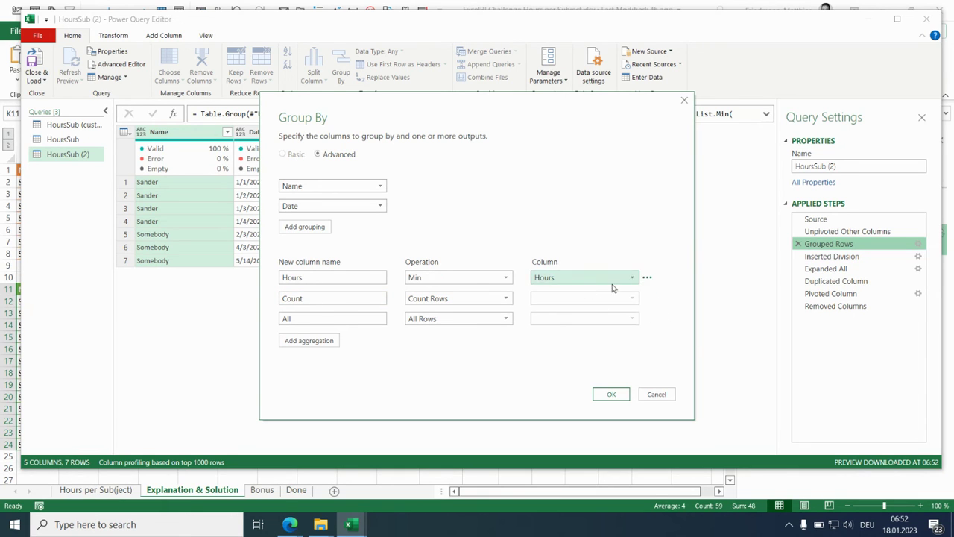
{"action": "left_click", "coordinate": [613, 395]}
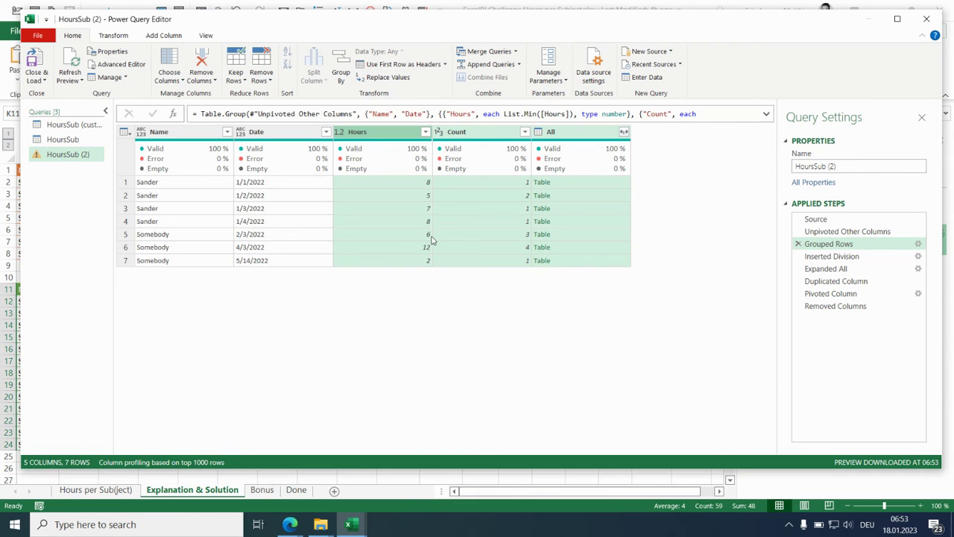
- Edit the Grouped Rows formula so Hours is List.Min([Hours])/Table.RowCount(_) with type number, dropping the separate Count aggregation
{"action": "left_click", "coordinate": [766, 117]}
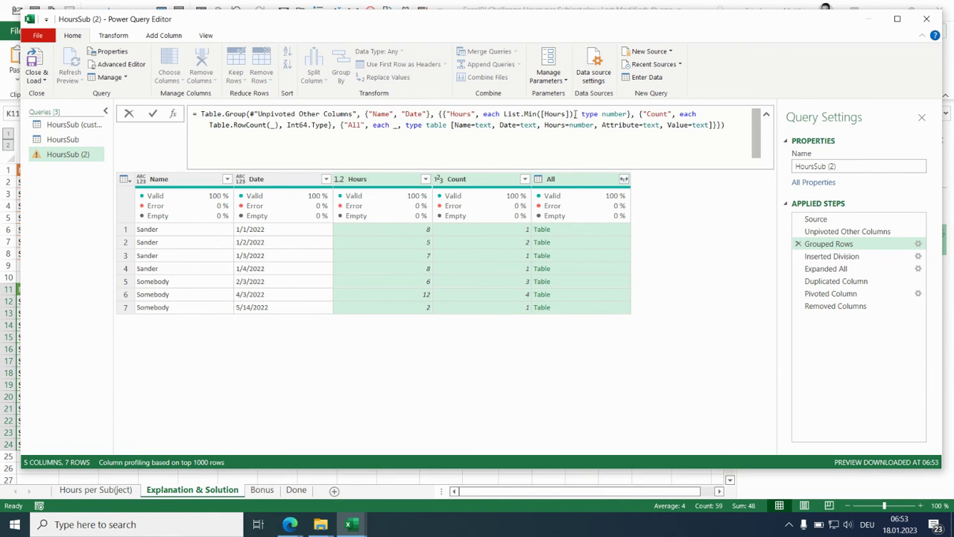
{"action": "left_click_drag", "start_coordinate": [574, 113], "coordinate": [629, 114]}
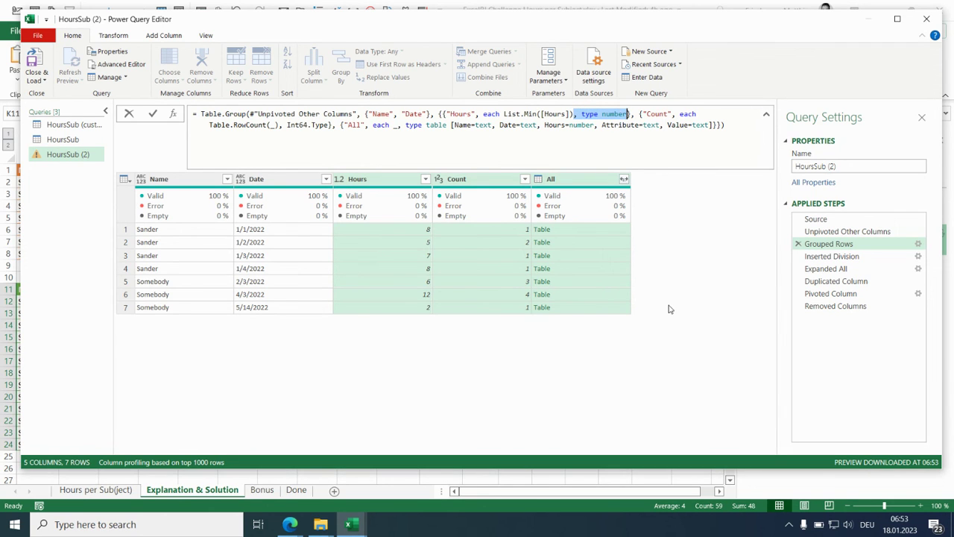
{"action": "left_click", "coordinate": [575, 113]}
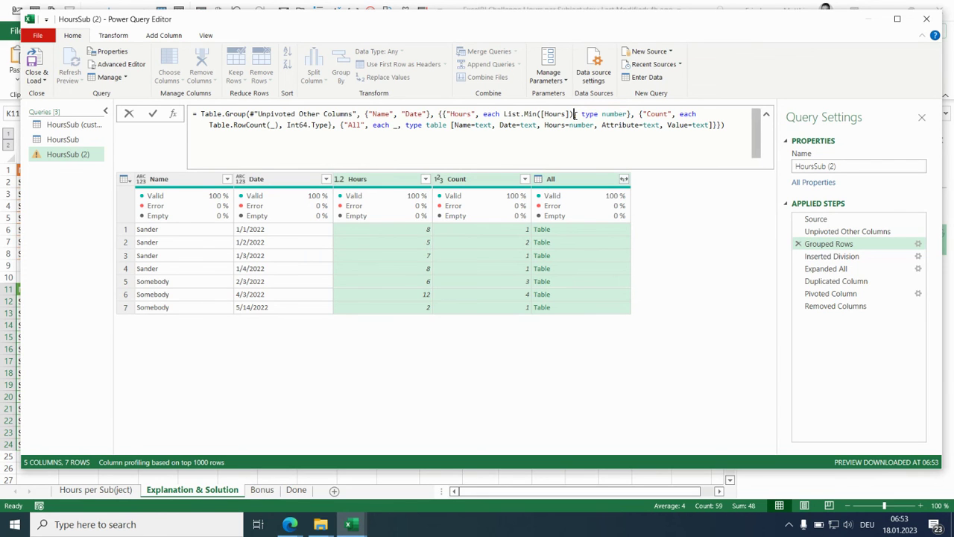
{"action": "left_click_drag", "start_coordinate": [578, 114], "coordinate": [726, 125]}
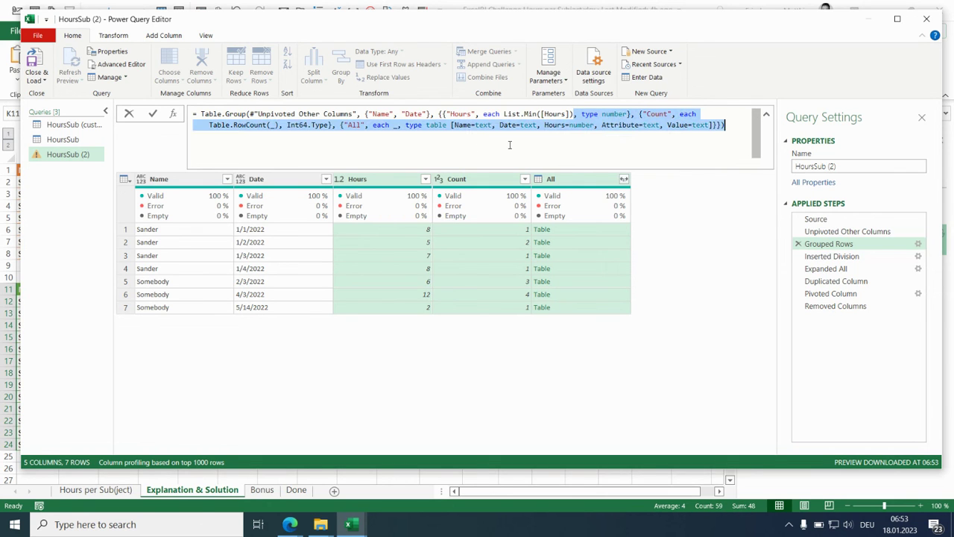
{"action": "left_click_drag", "start_coordinate": [222, 131], "coordinate": [209, 125]}
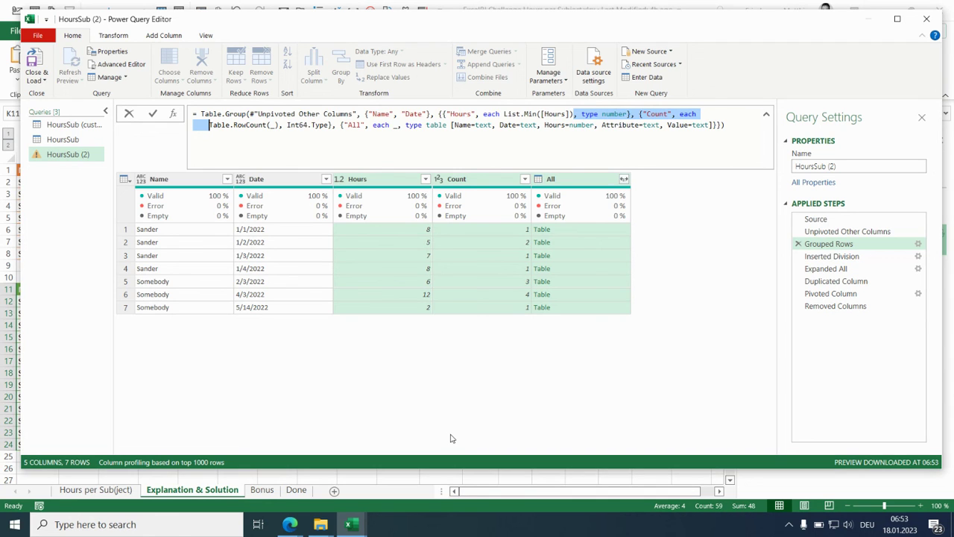
{"action": "type", "text": "/Table.RowCount(_"}
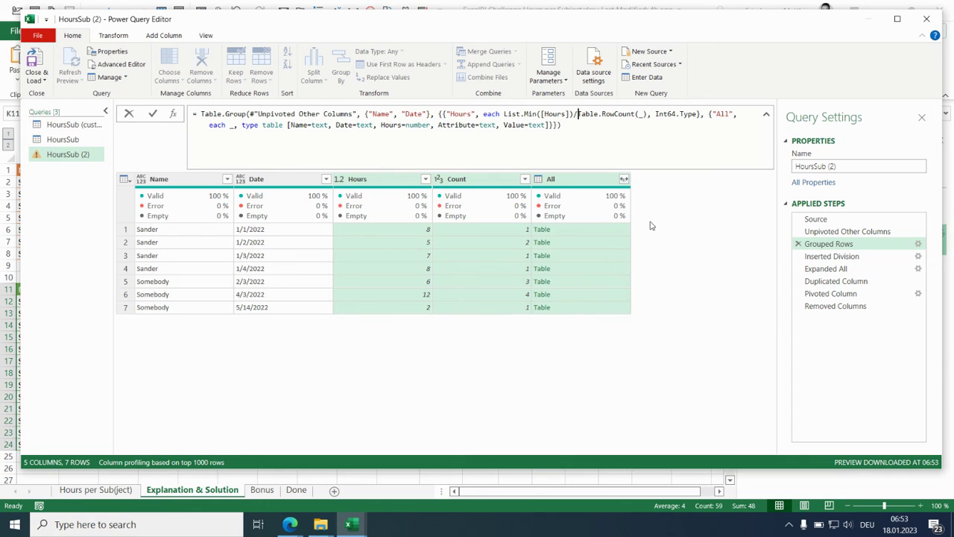
{"action": "left_click_drag", "start_coordinate": [647, 114], "coordinate": [698, 117]}
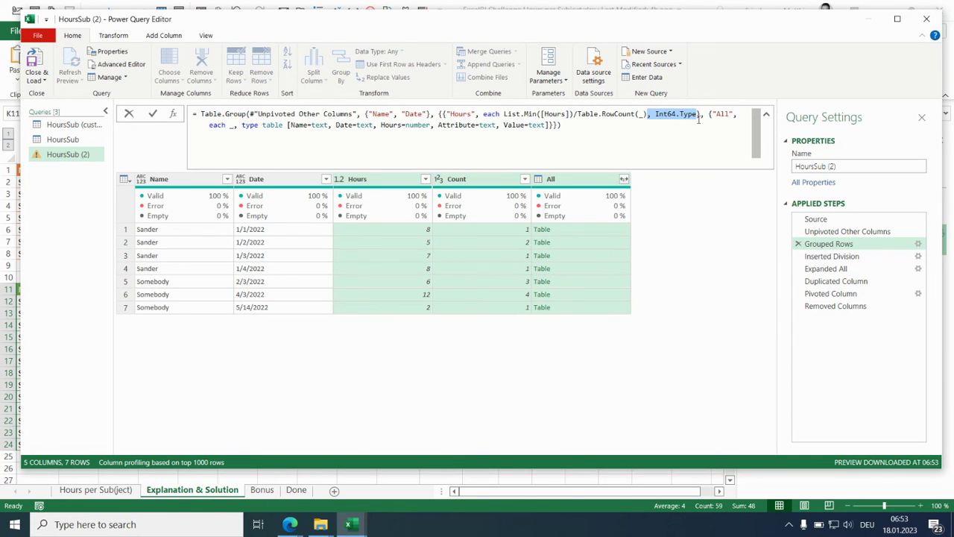
{"action": "type", "text": ", type number"}
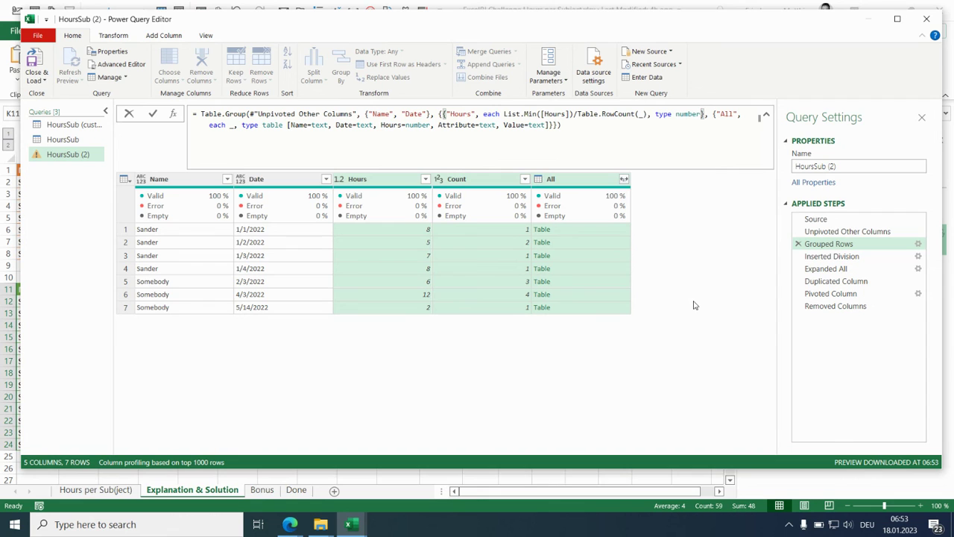
{"action": "key", "text": "Return"}
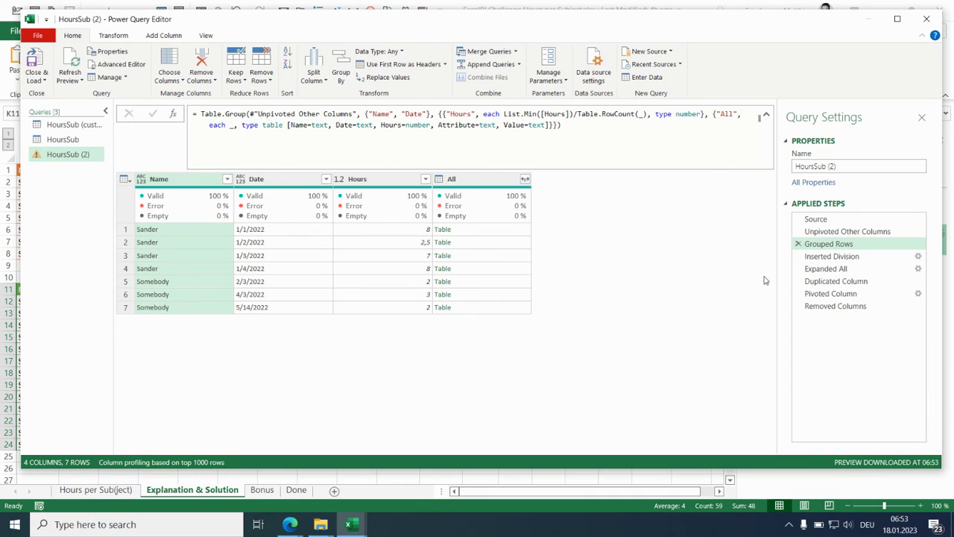
- Delete the Inserted Division step from the duplicated query
{"action": "left_click", "coordinate": [818, 260]}
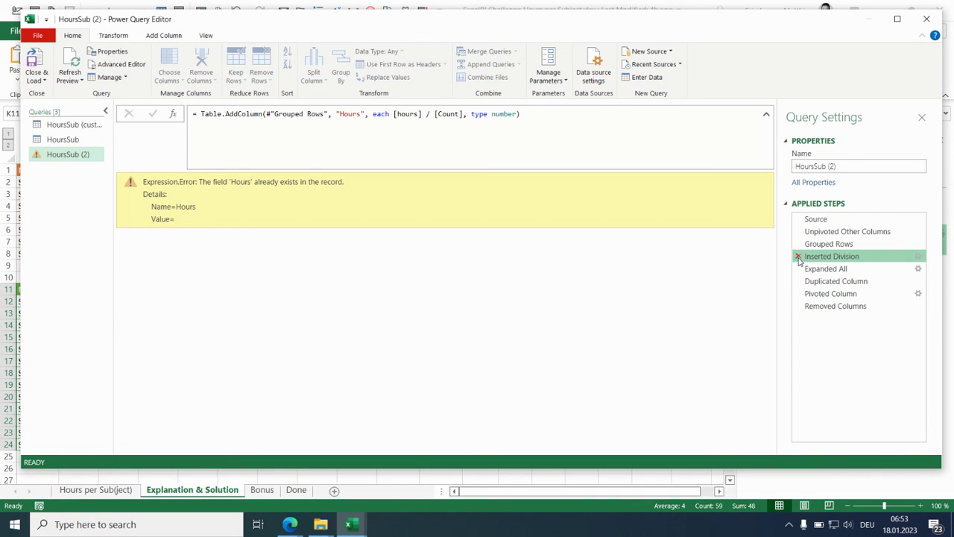
{"action": "left_click", "coordinate": [798, 257]}
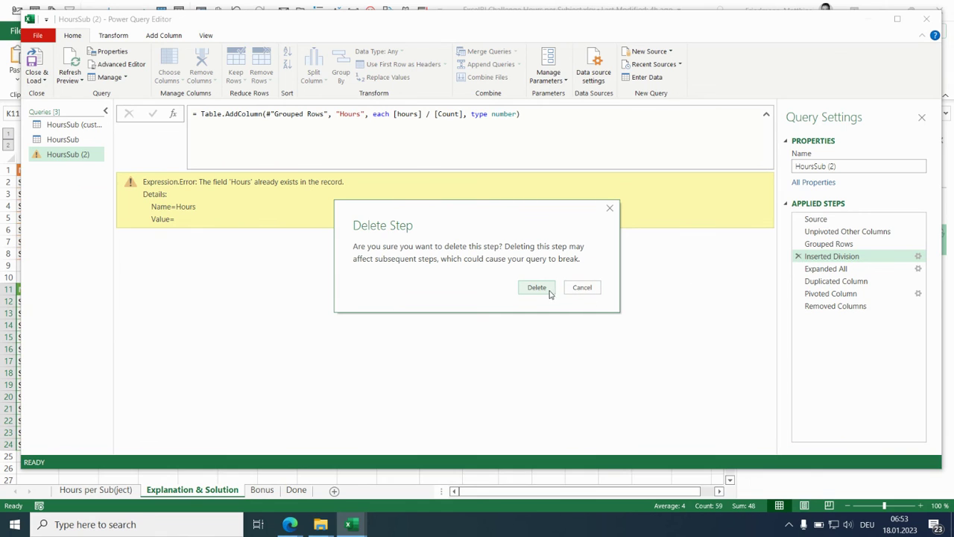
{"action": "left_click", "coordinate": [548, 293]}
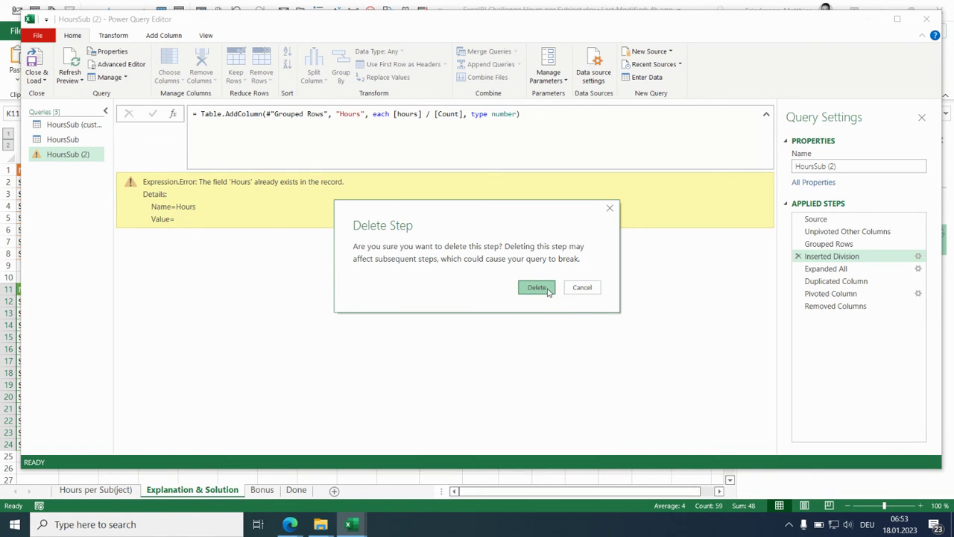
{"action": "left_click", "coordinate": [549, 292]}
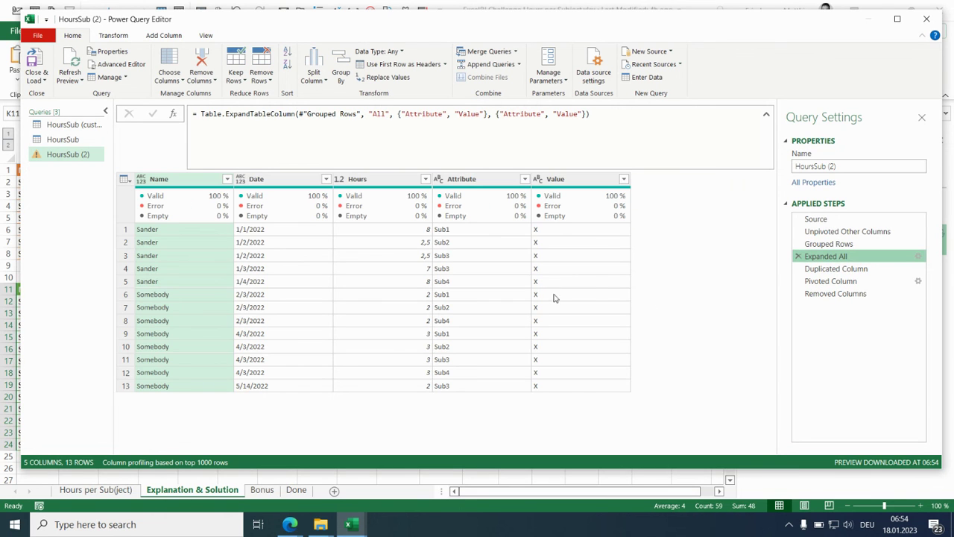
- Edit the Removed Columns formula to drop "Count" and "hours", keeping only "Attribute - Copy" in the removal list
{"action": "left_click", "coordinate": [855, 296]}
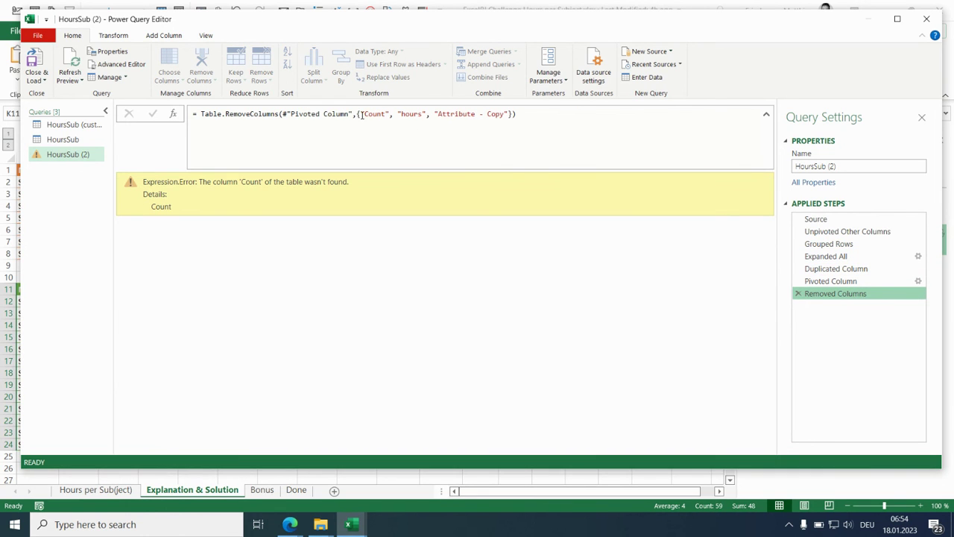
{"action": "left_click_drag", "start_coordinate": [362, 113], "coordinate": [434, 114]}
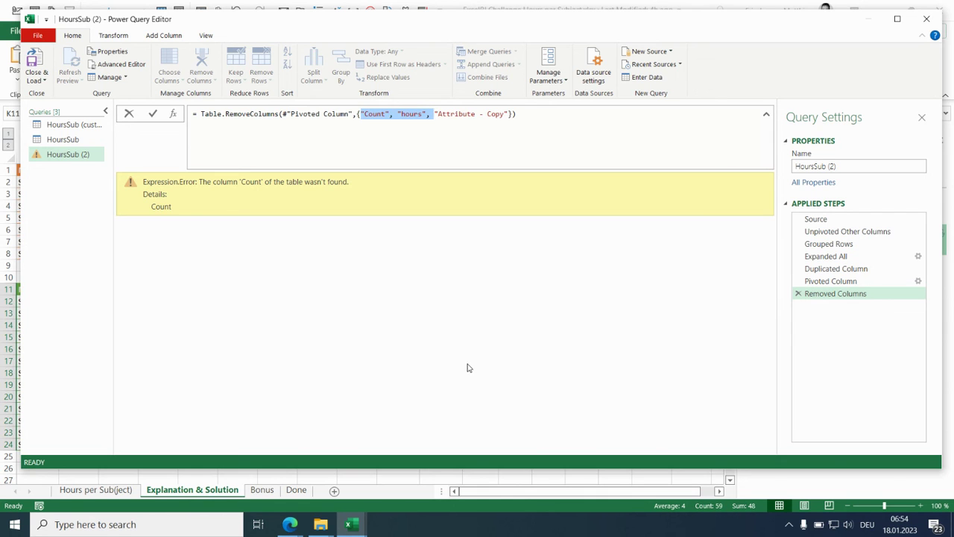
{"action": "key", "text": "Delete"}
{"action": "key", "text": "Return"}
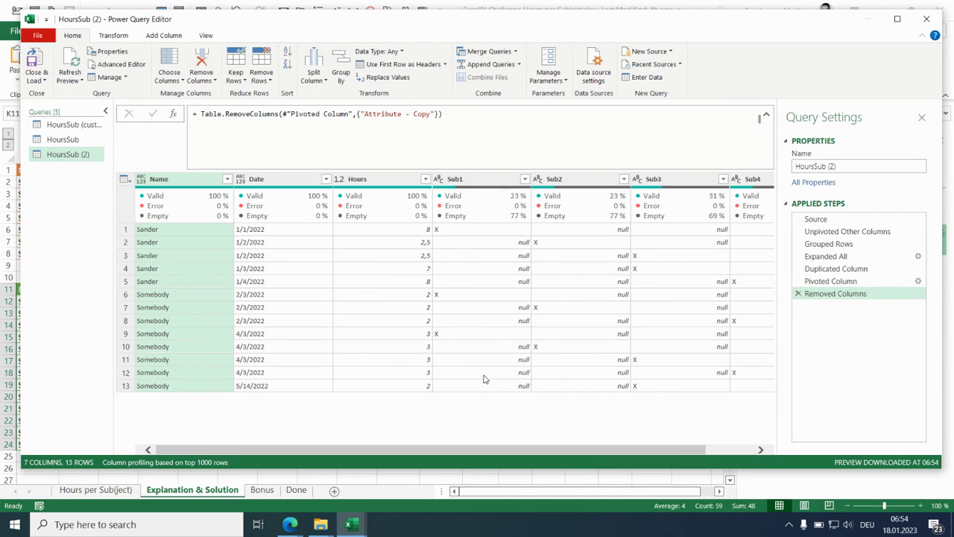